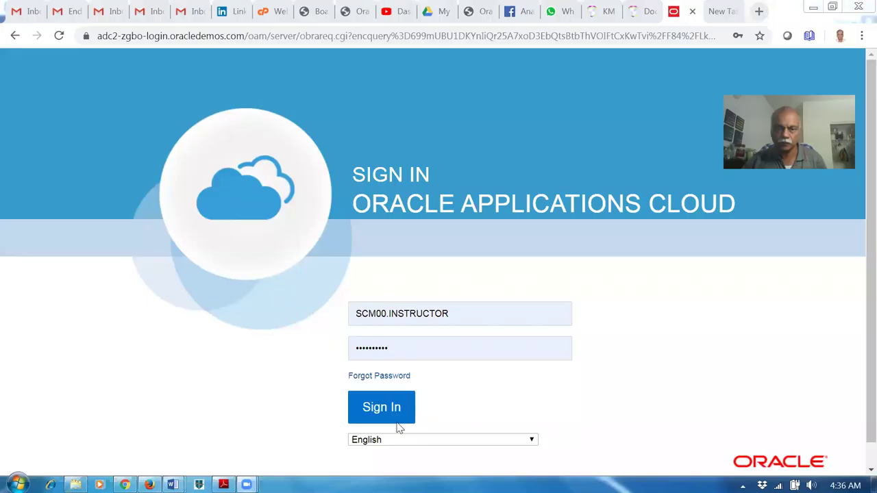
- Sign in and open the Order Management work area from its springboard group
click(397, 417)
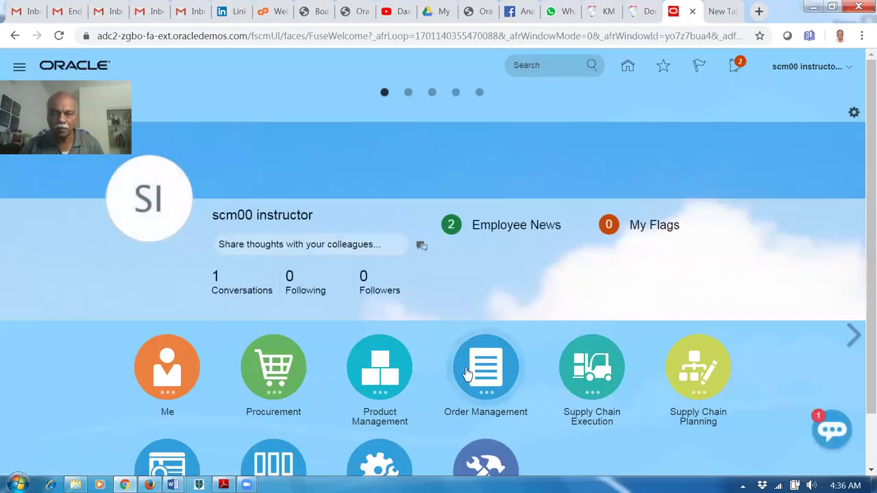
click(467, 375)
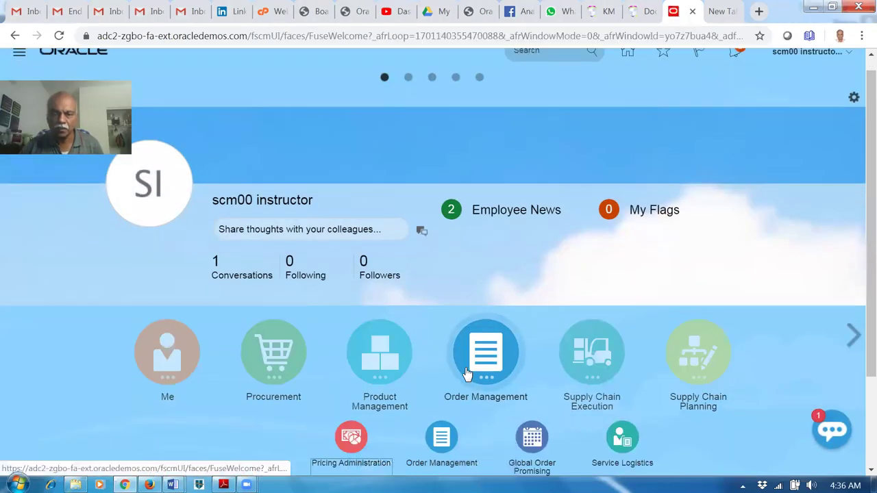
click(441, 435)
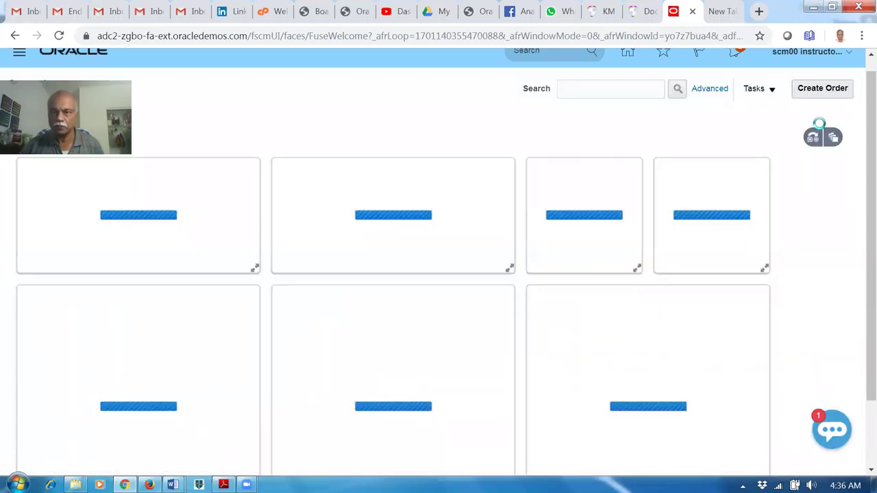
- Start a new sales order and set its business unit to US1 Business Unit
click(814, 90)
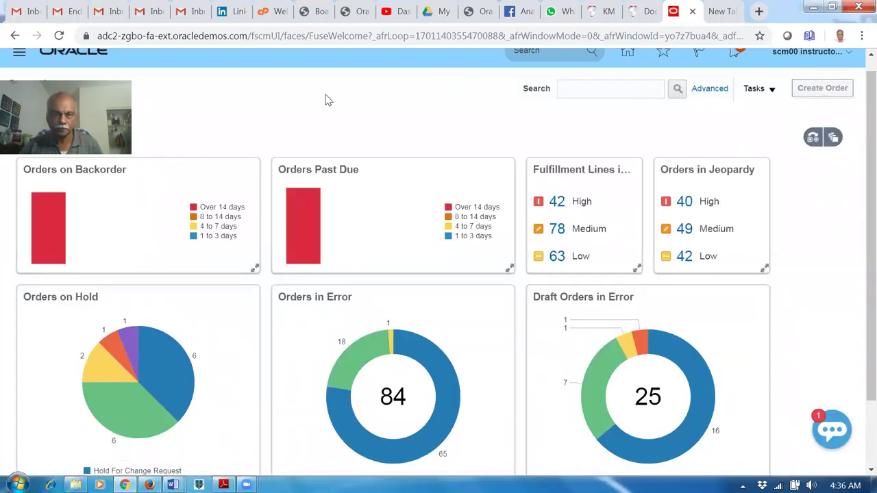
click(626, 177)
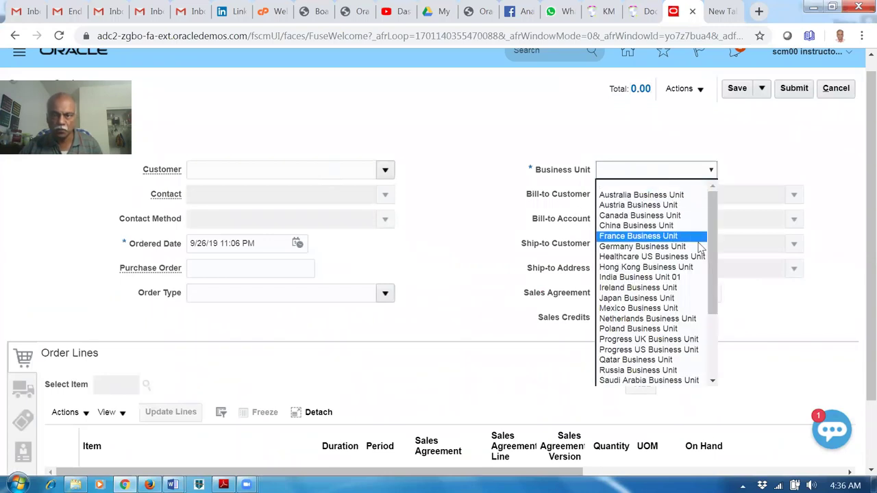
drag(715, 254, 732, 355)
scroll(718, 354, up, 1)
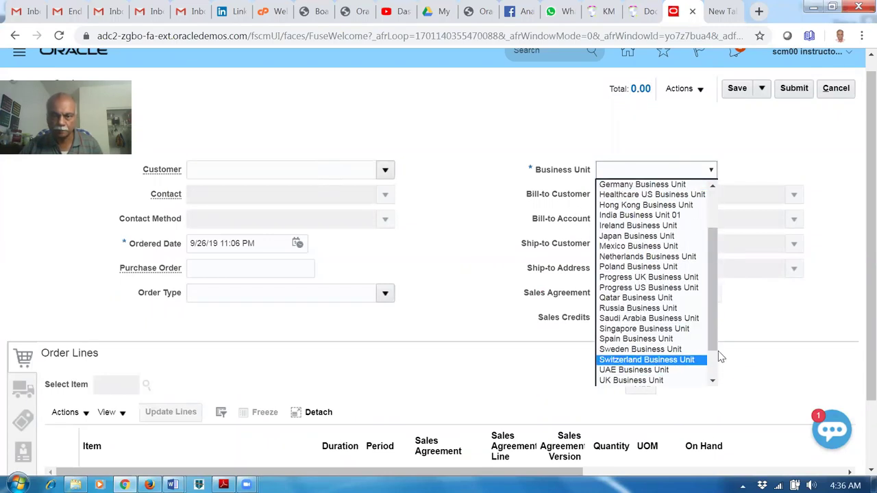
scroll(719, 354, down, 1)
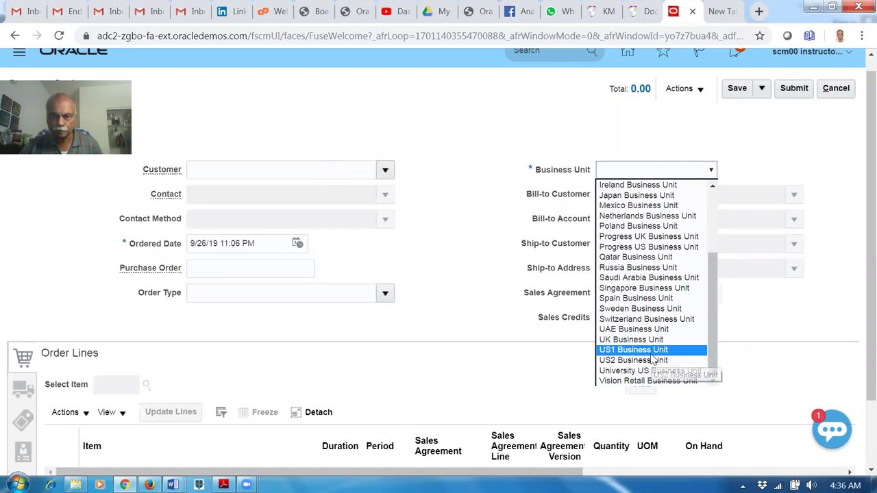
click(651, 350)
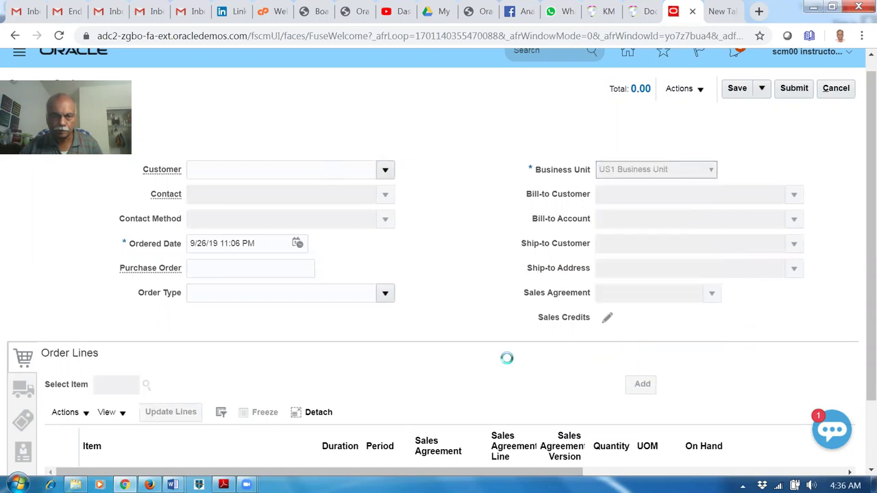
- Search the item field for CM and pick the CM6530006 row from the results
click(116, 386)
text(C)
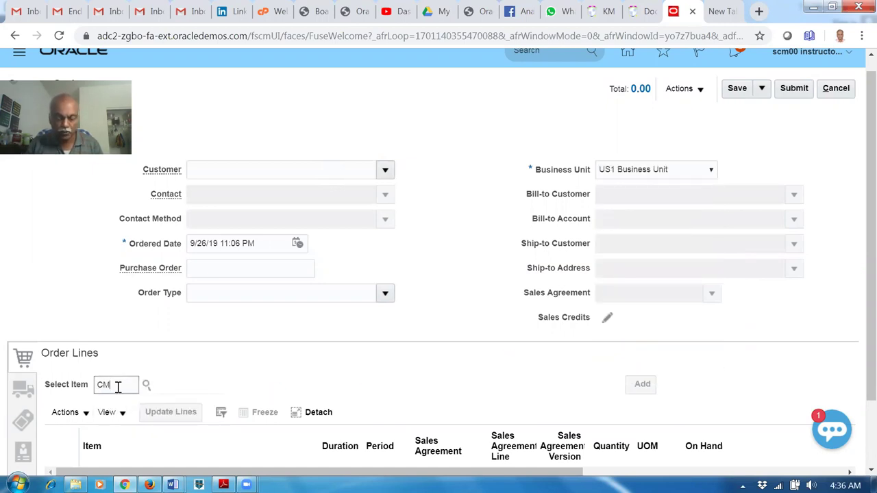
text(M)
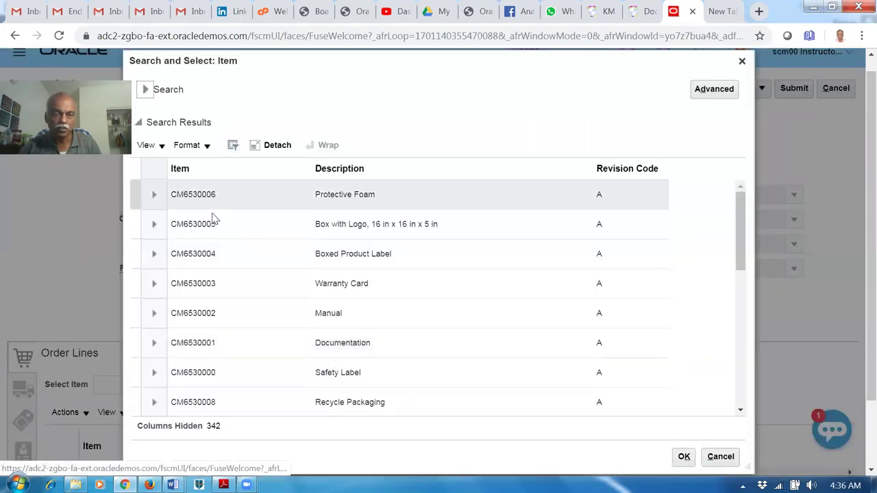
click(227, 196)
click(675, 458)
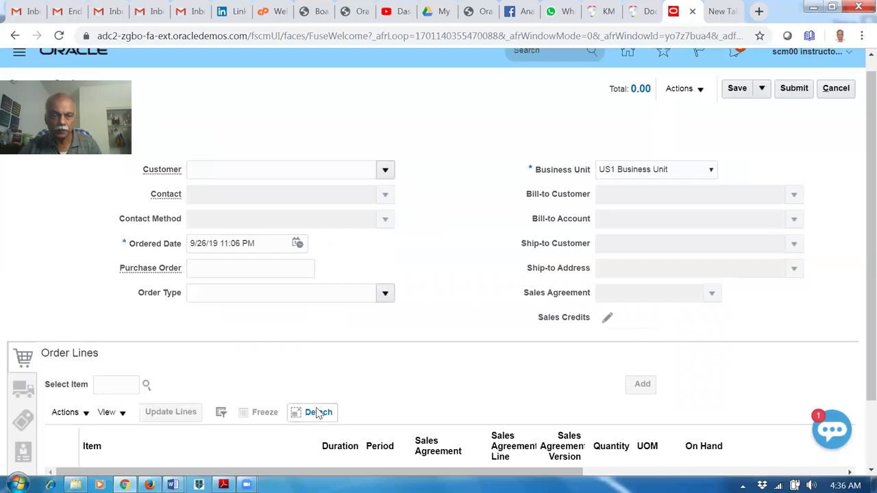
- Choose Computer Service and Rentals as the order's customer
click(124, 387)
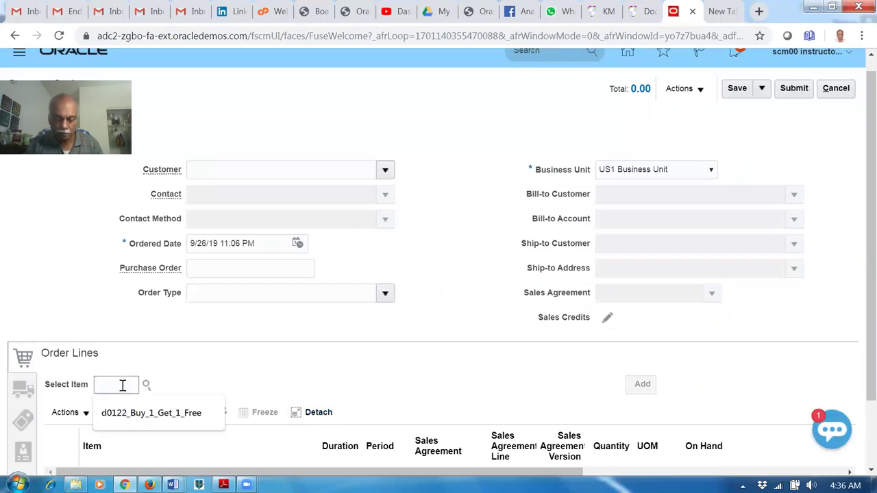
text(C)
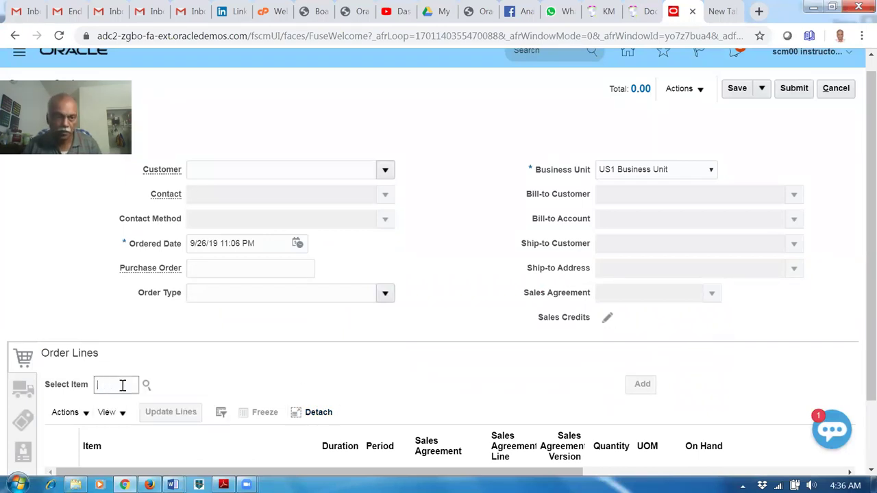
click(267, 168)
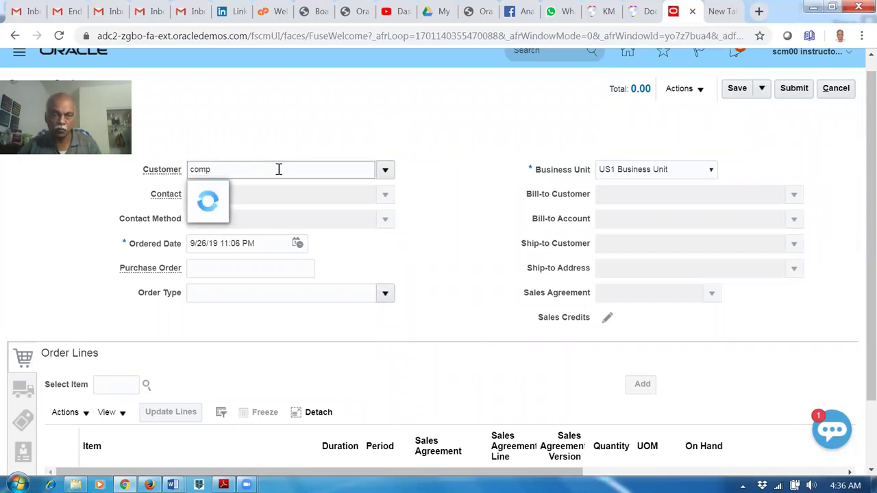
click(281, 193)
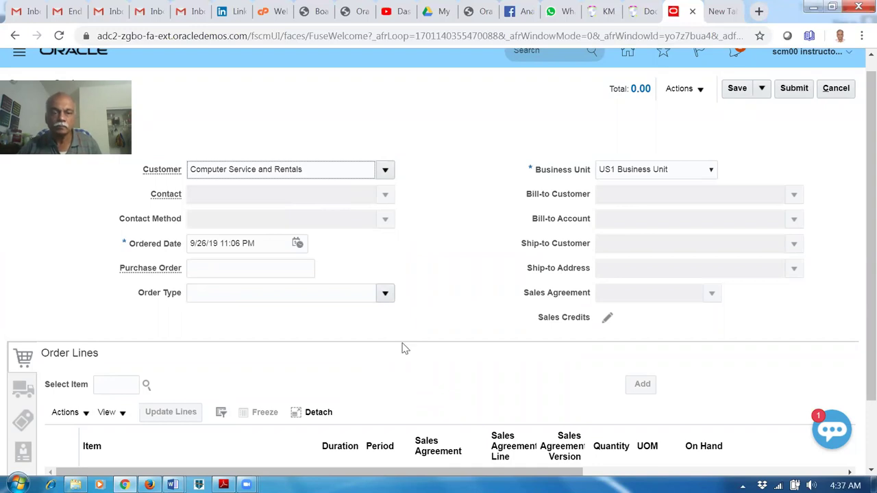
- Search items for CM and add CM6530006 Protective Foam to the order line
click(107, 379)
text(CM)
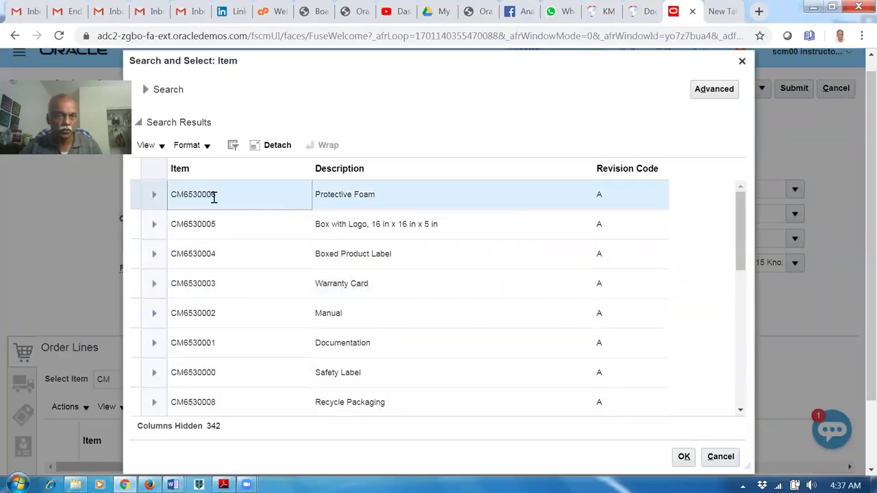
click(685, 459)
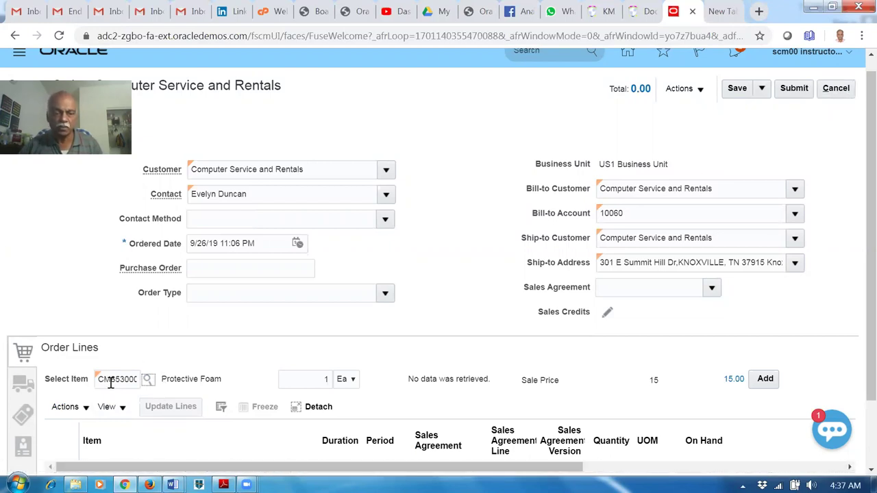
- Cancel the draft order, confirming that its unsaved changes are discarded
click(836, 90)
click(269, 279)
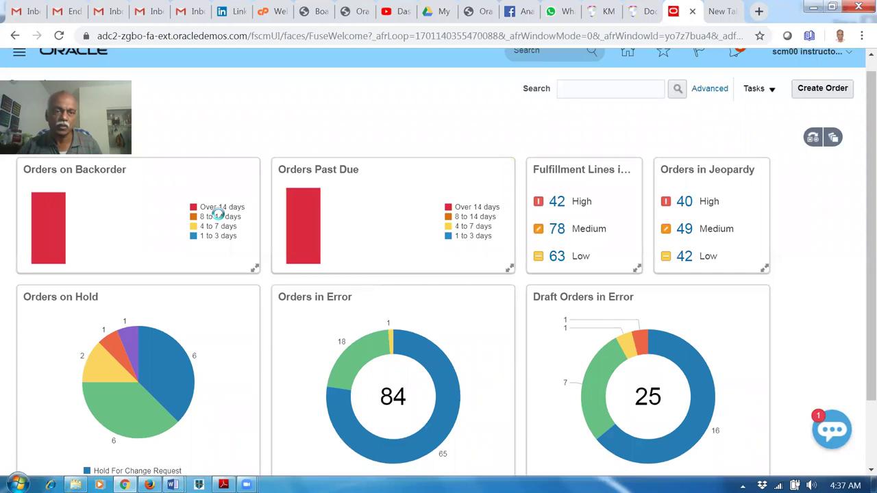
click(20, 51)
scroll(683, 430, down, 2)
click(682, 426)
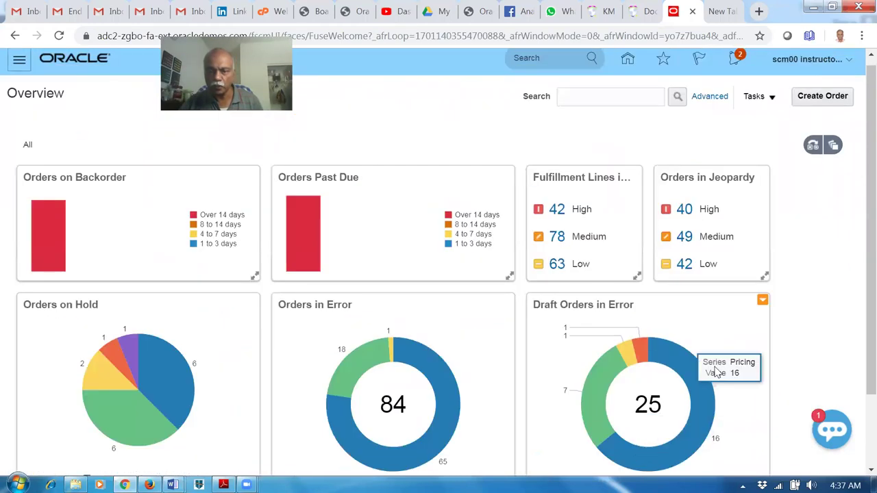
- Go to Configuration > Sandboxes through the Navigator's More entries
click(20, 61)
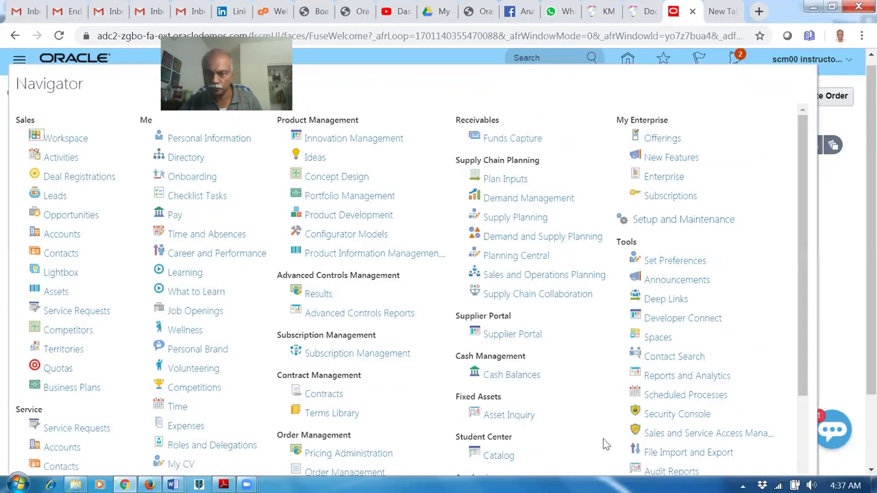
scroll(610, 449, down, 2)
click(629, 455)
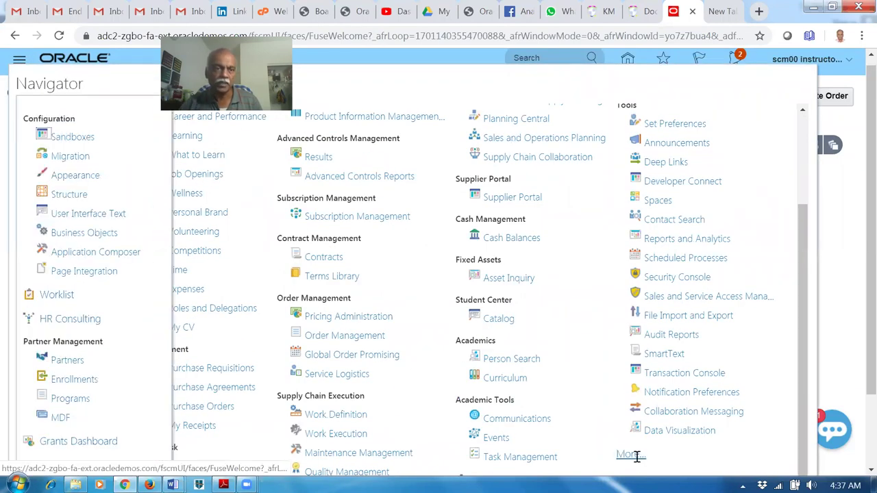
click(72, 137)
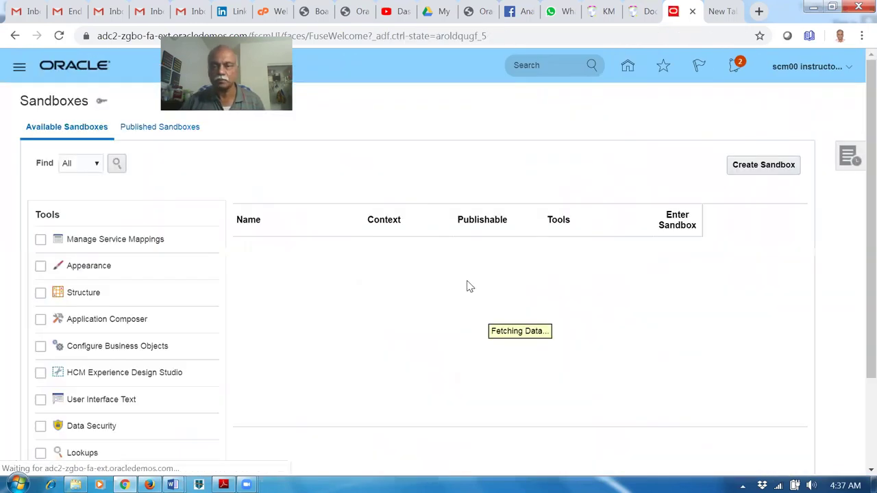
- Create sandbox sb_Item_width with Page Composer enabled, then enter it
click(767, 166)
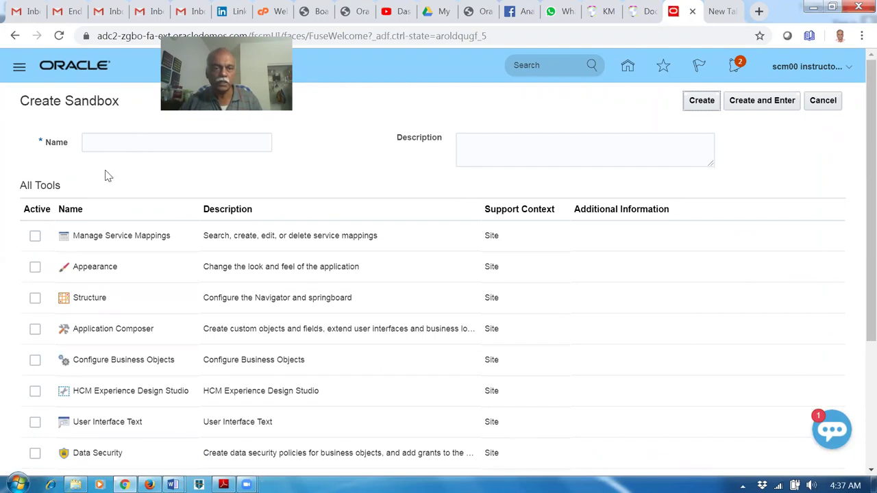
click(136, 141)
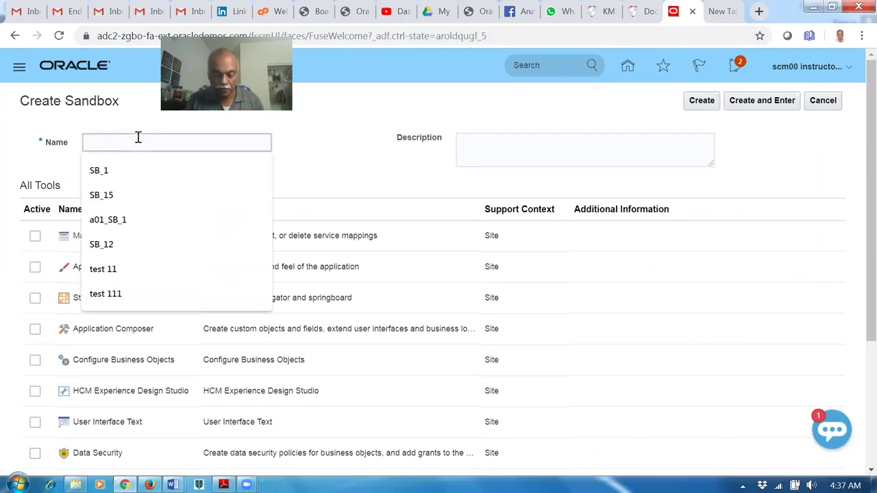
text(sb_it)
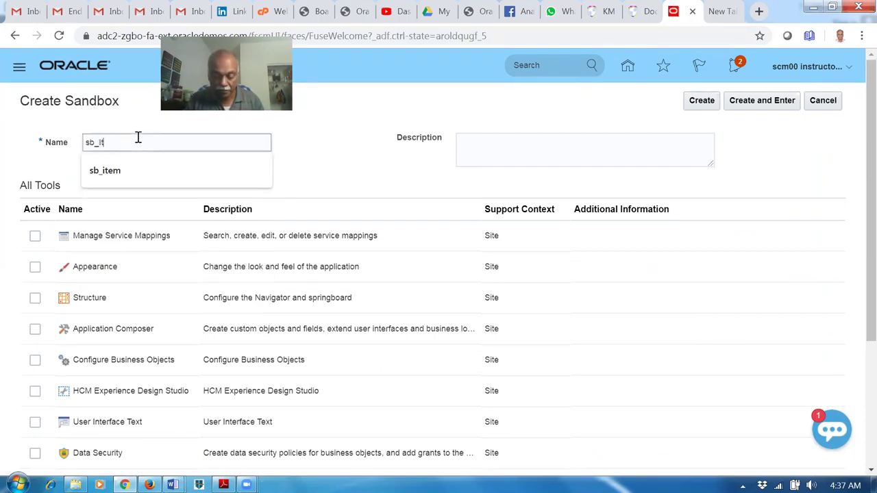
text(em_width)
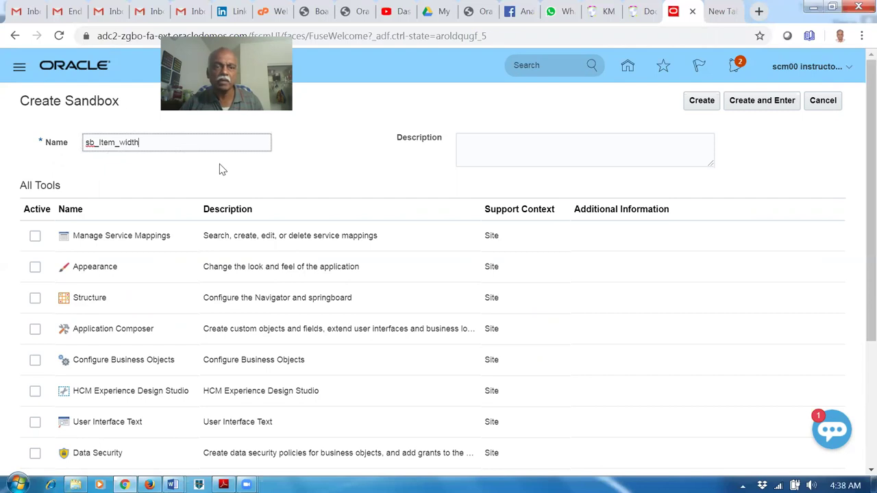
scroll(145, 456, down, 2)
scroll(125, 436, down, 1)
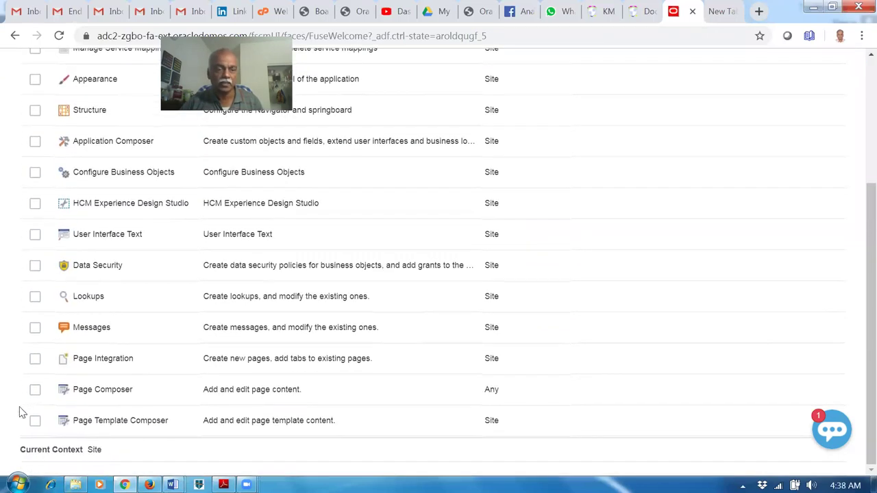
click(32, 393)
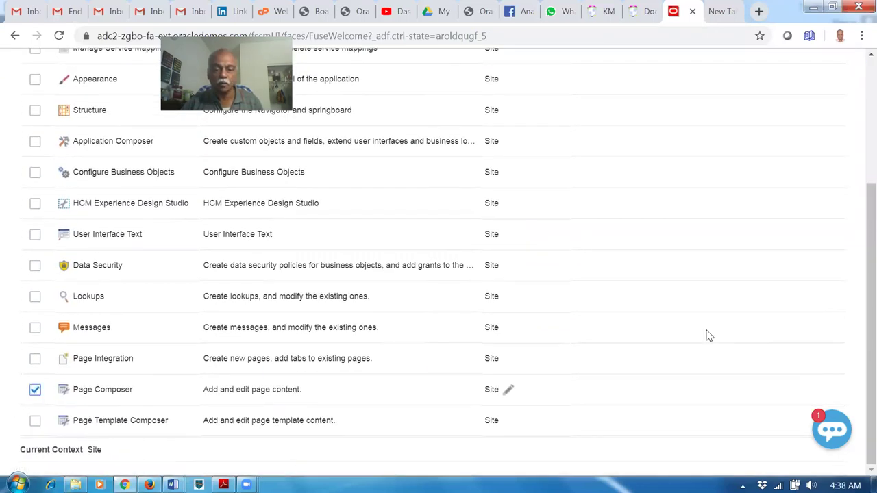
scroll(708, 336, up, 3)
click(765, 103)
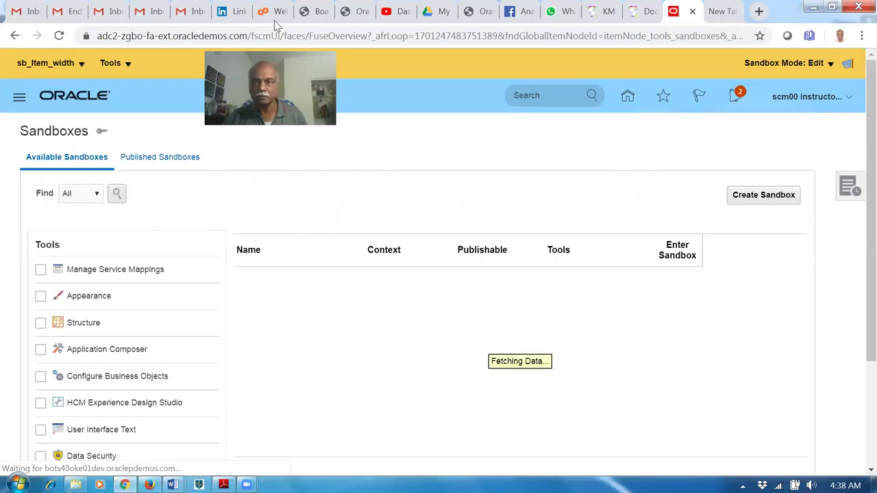
- Return to the home page and open the Order Management overview inside the sandbox
click(628, 97)
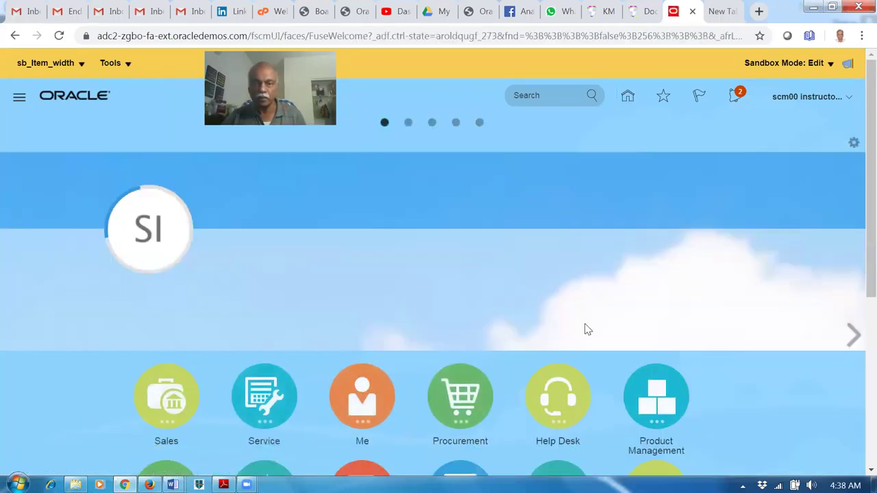
scroll(589, 404, down, 2)
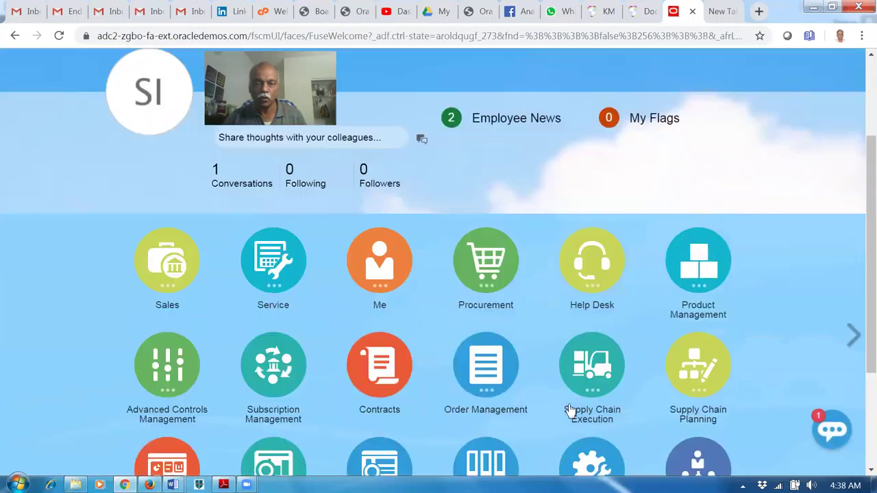
click(504, 370)
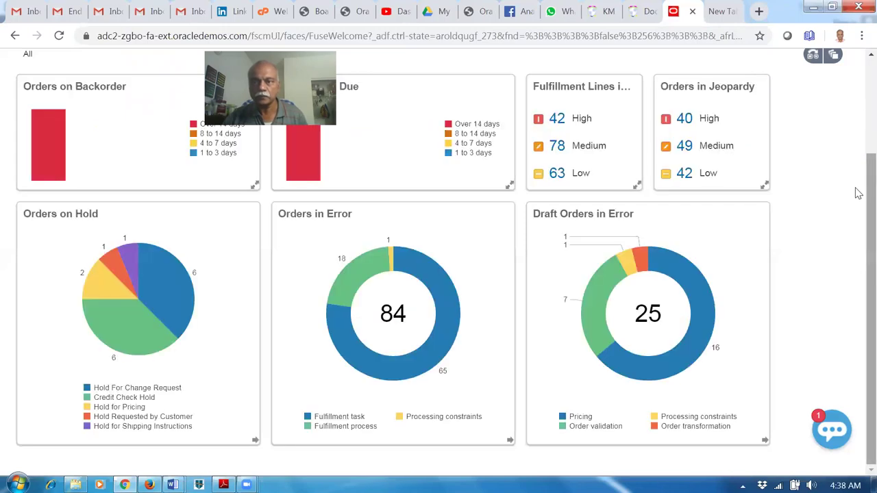
scroll(857, 194, up, 2)
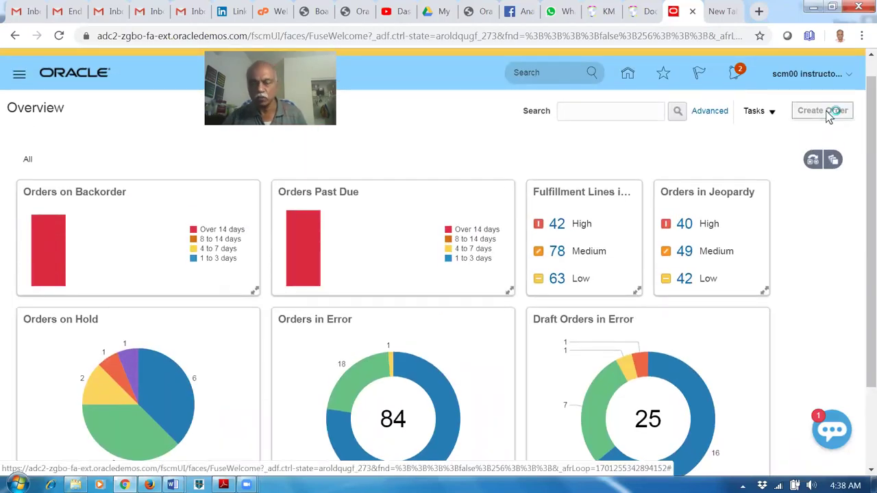
- Start a new order with US1 Business Unit as its business unit
click(827, 111)
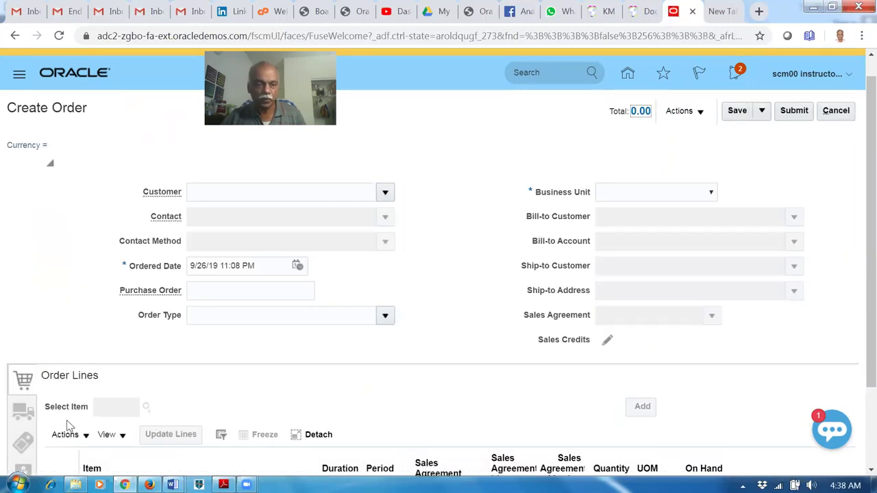
click(683, 199)
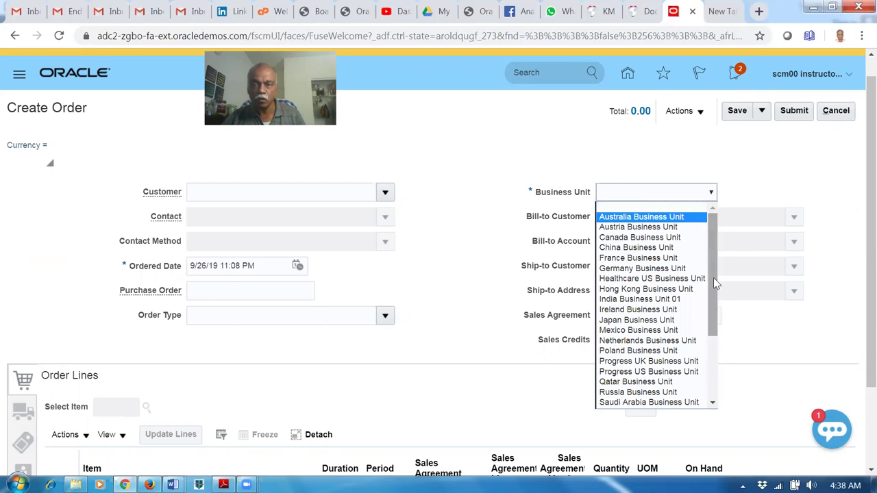
drag(713, 278, 703, 387)
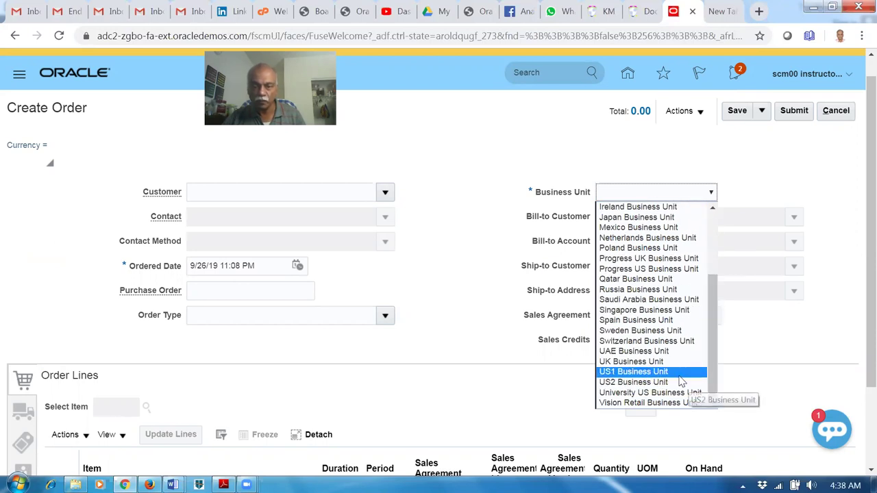
click(678, 372)
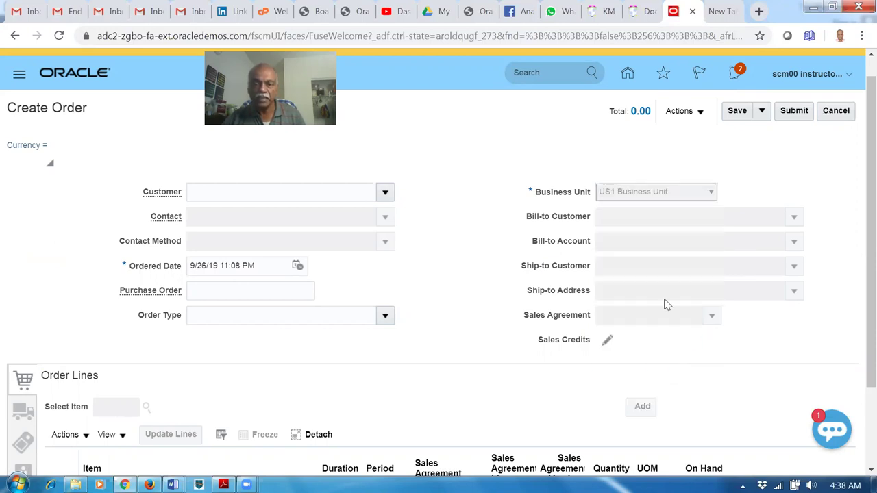
- Pick Computer Service and Rentals as customer and check how Select Item displays items
click(248, 191)
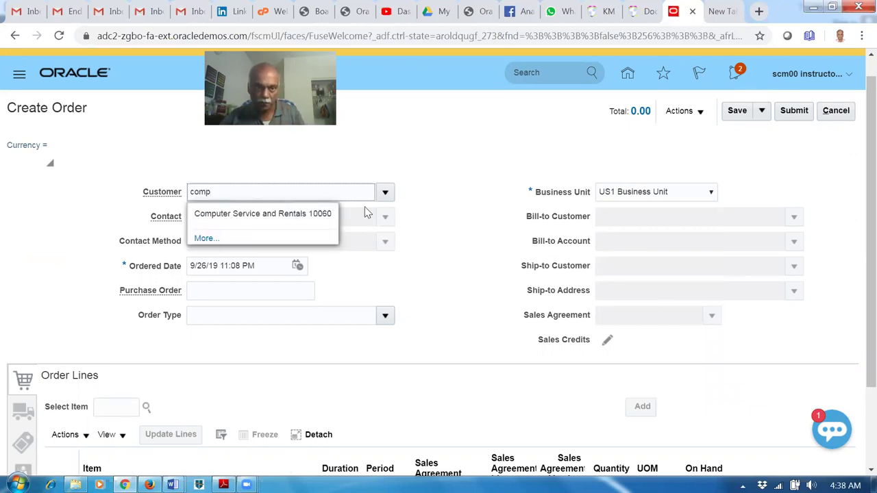
click(319, 223)
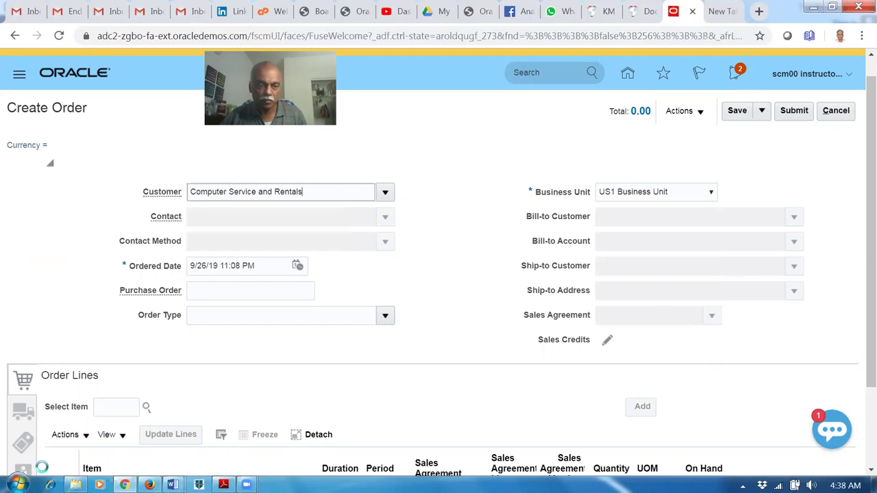
click(114, 403)
click(442, 406)
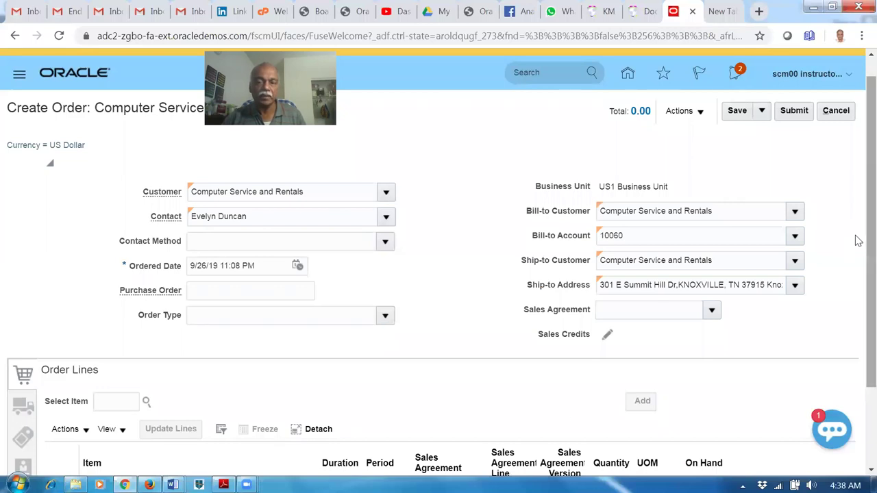
scroll(856, 199, up, 1)
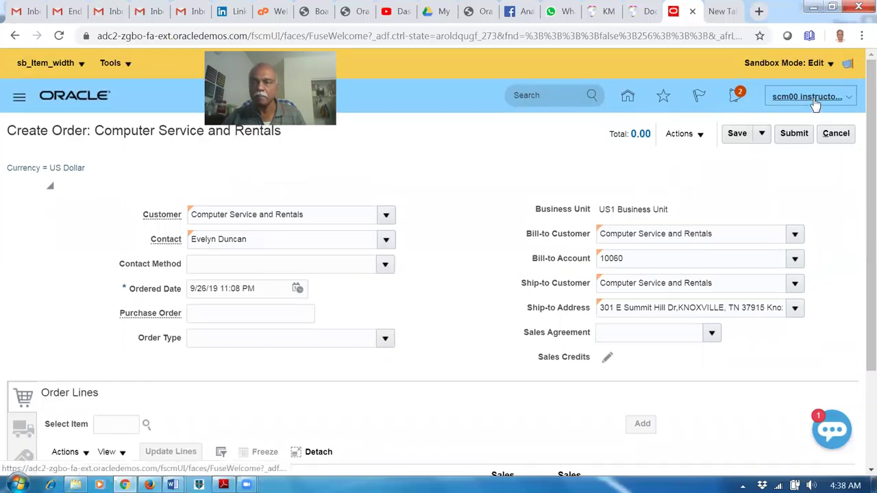
- Put the Create Order page into Edit Pages structure mode
click(809, 98)
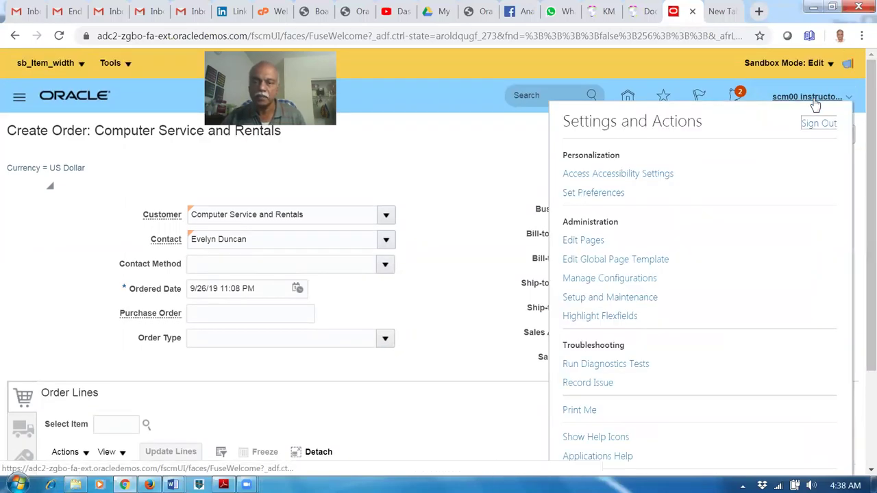
click(579, 243)
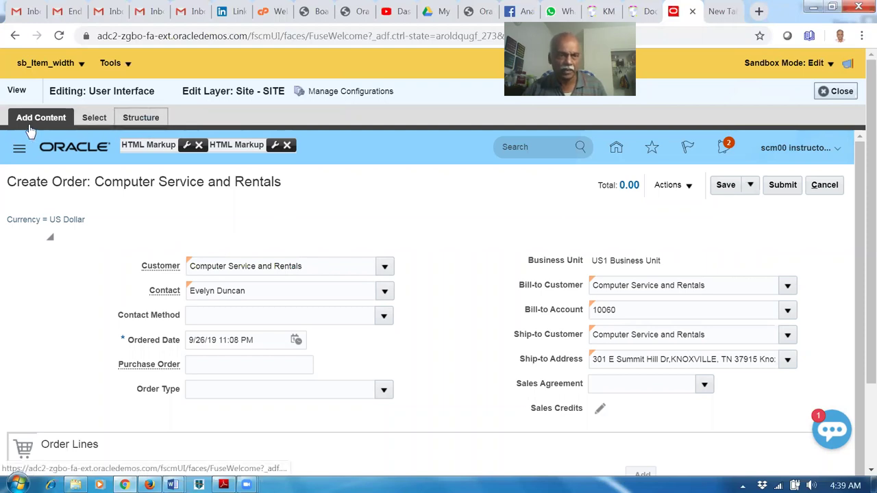
click(140, 117)
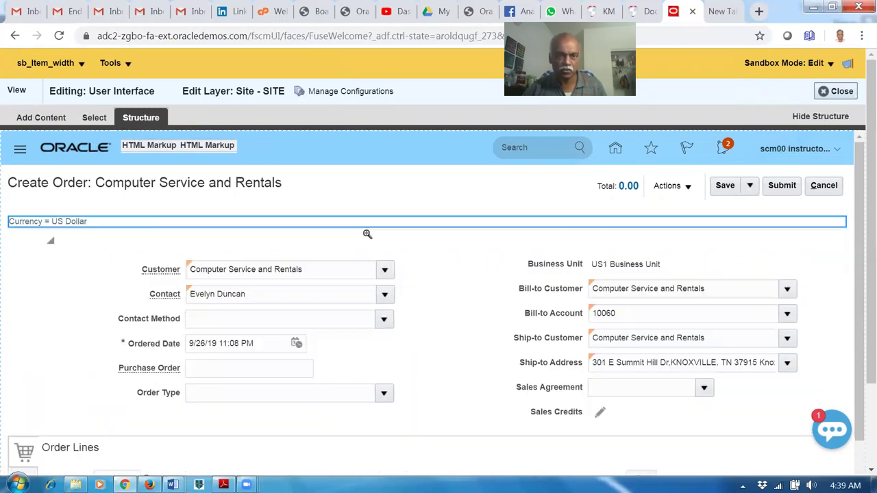
scroll(858, 289, down, 2)
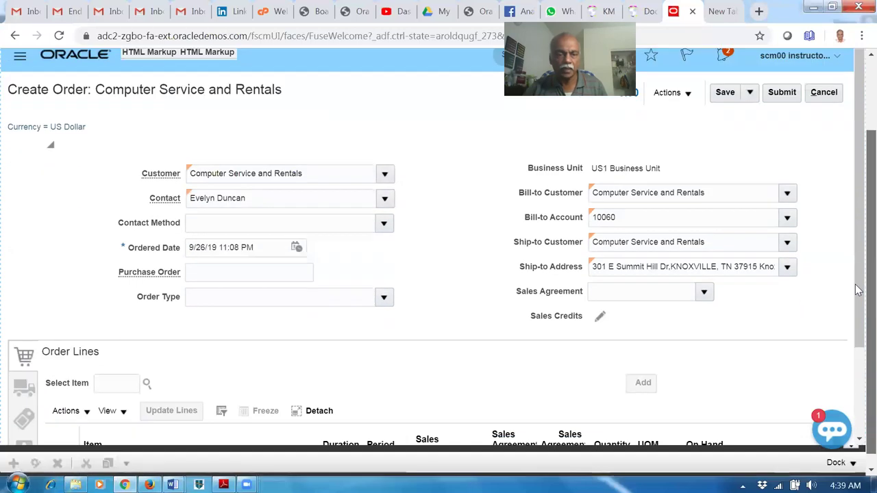
- Target the Select Item field's component, suppressing the shared-component warning for next time
click(129, 377)
click(124, 382)
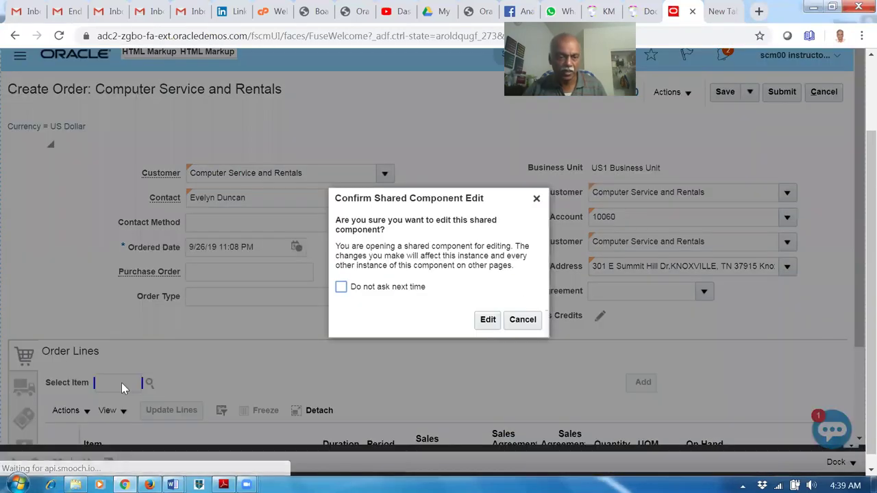
click(341, 288)
click(493, 322)
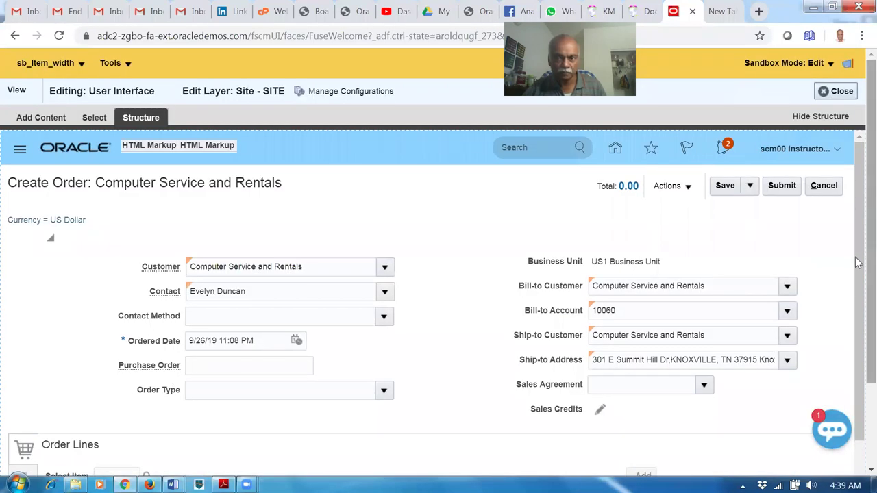
scroll(859, 274, down, 2)
click(111, 370)
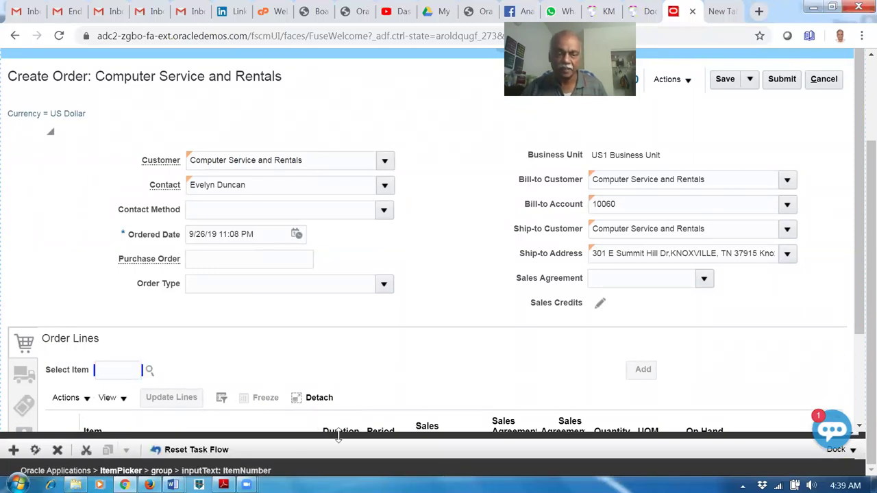
- Set the ItemNumber input's Content Style width to 300 and apply it
drag(340, 440, 404, 233)
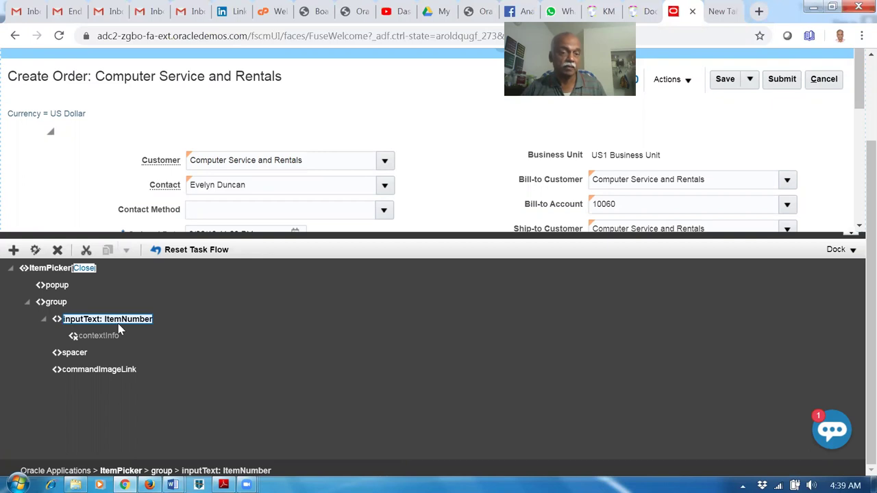
click(36, 251)
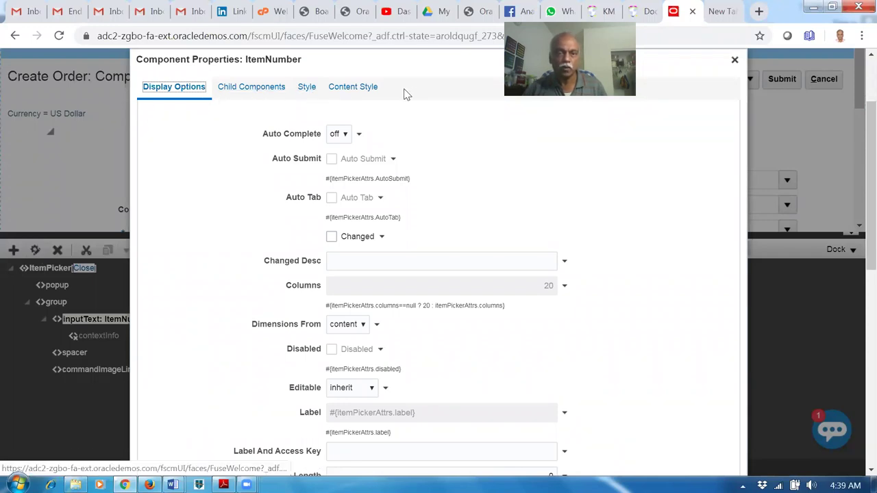
click(359, 92)
click(277, 197)
text(300)
click(598, 346)
click(656, 446)
click(687, 446)
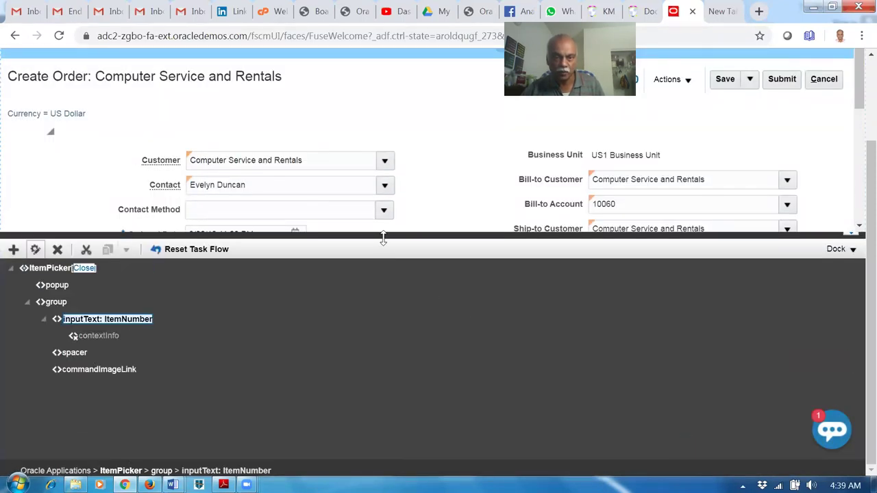
drag(383, 237, 363, 404)
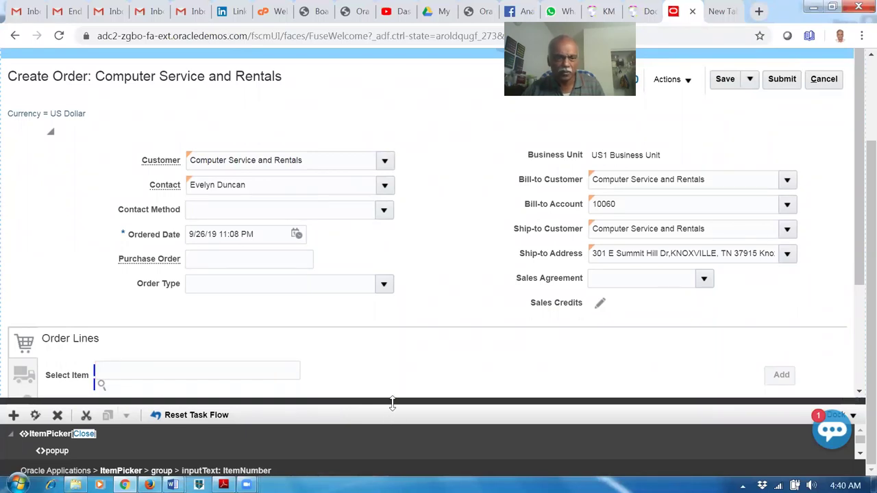
- Change the ItemNumber component's content width from 300 to 75 and apply it
drag(392, 404, 402, 161)
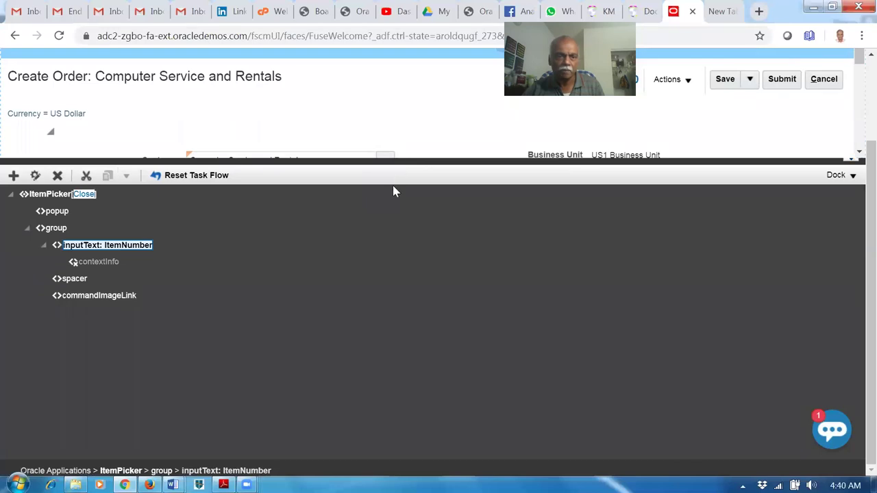
click(36, 177)
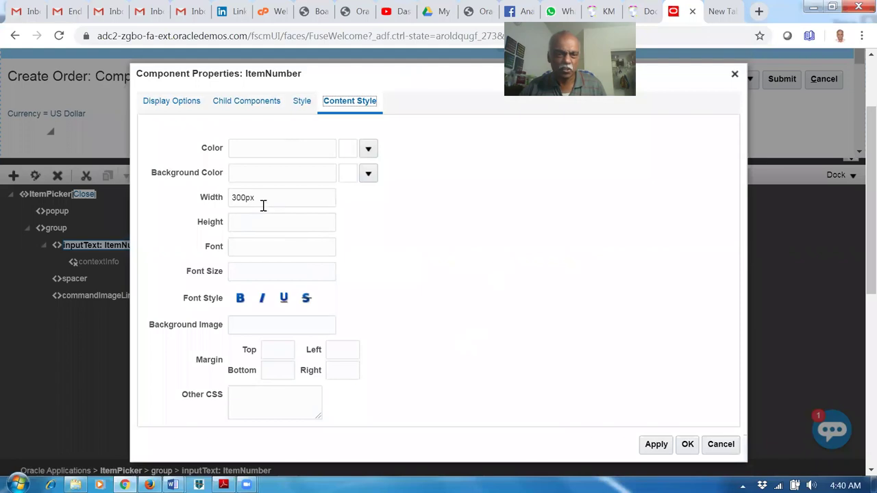
double_click(243, 198)
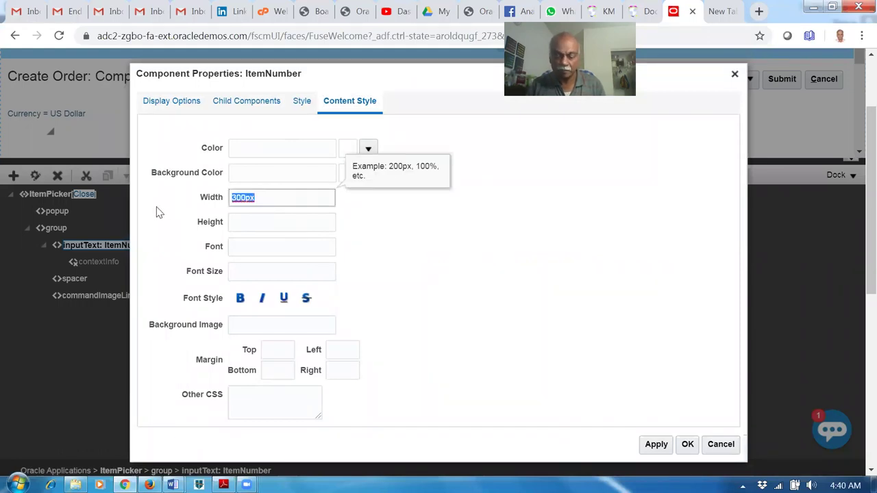
text(75)
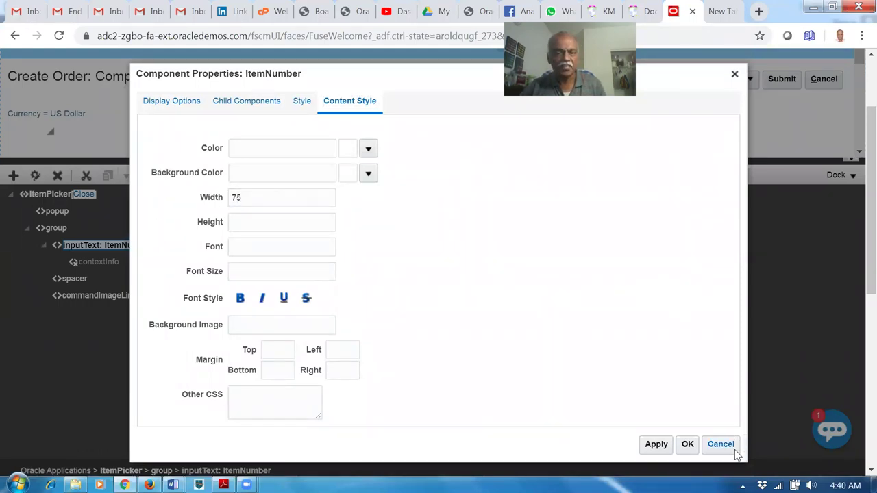
click(656, 444)
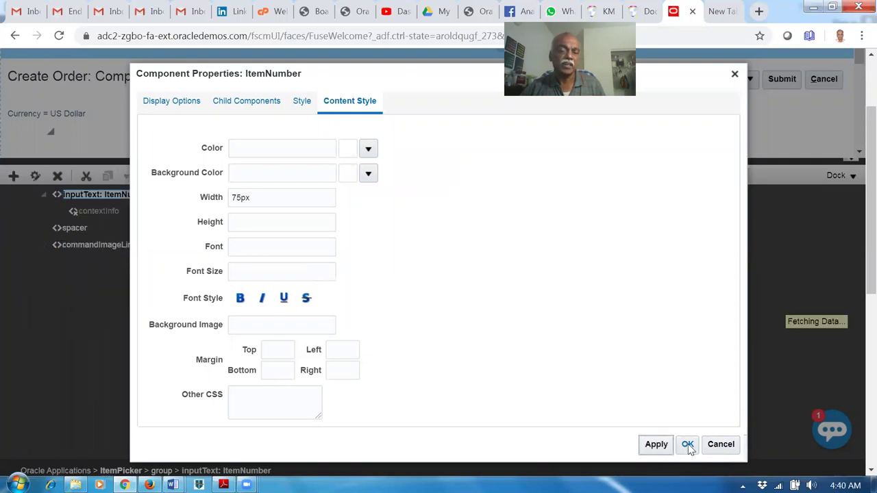
click(688, 445)
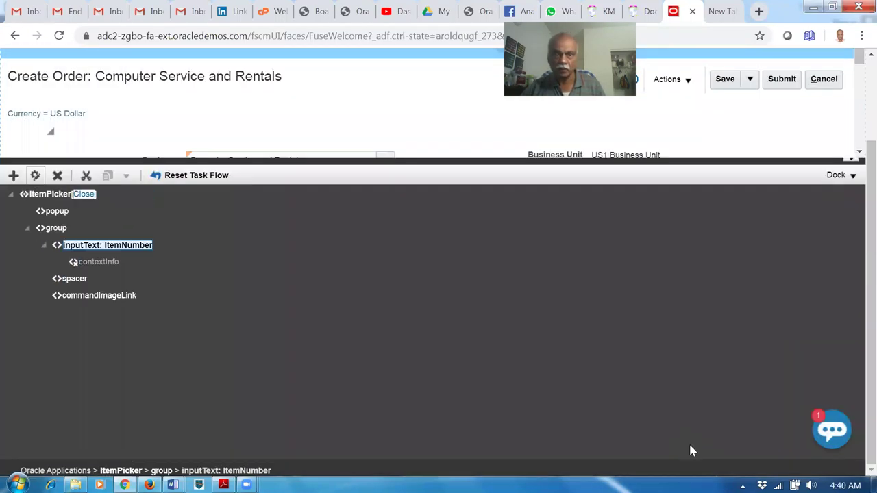
- Shrink the component tree and close page editing to see the narrower Select Item field on Create Order
drag(356, 157, 365, 411)
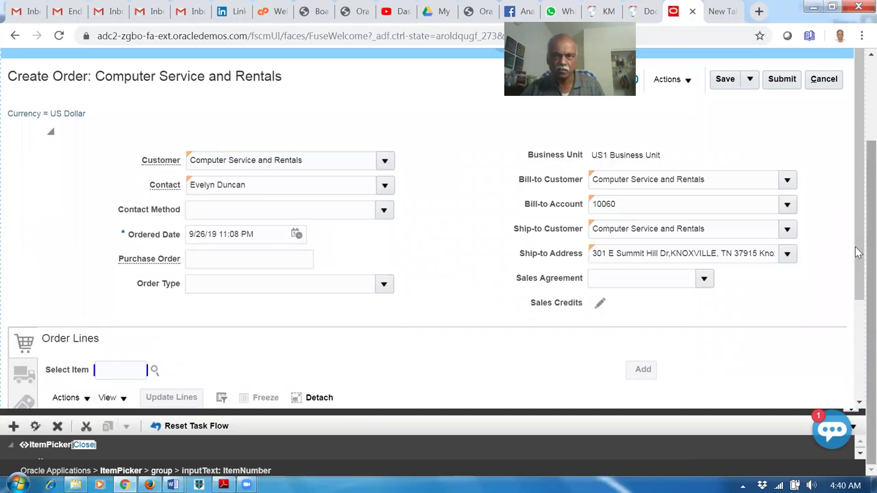
scroll(858, 253, up, 2)
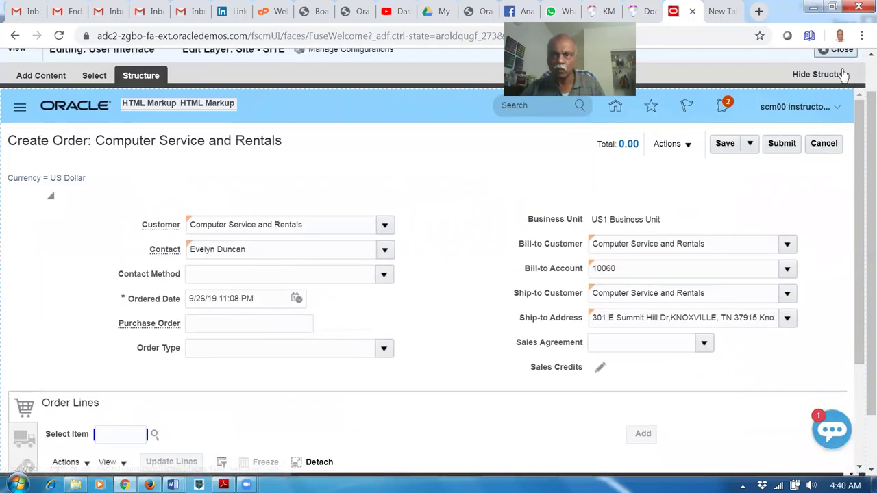
scroll(847, 82, up, 1)
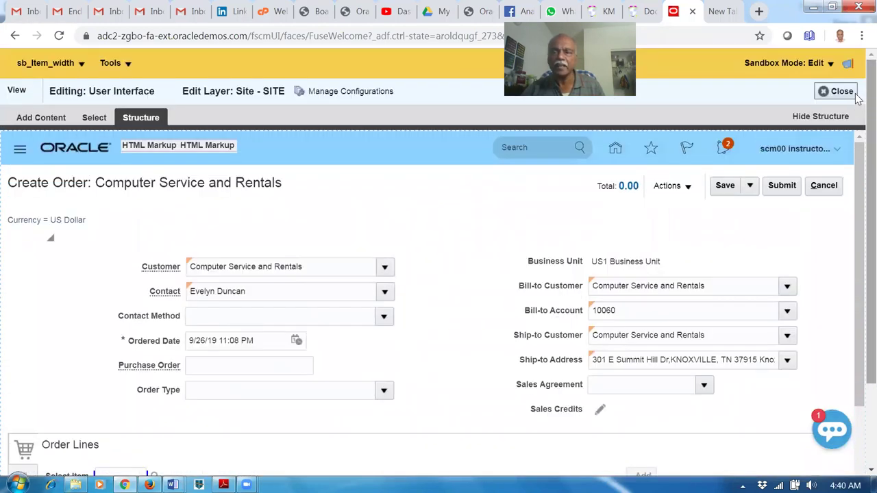
click(844, 93)
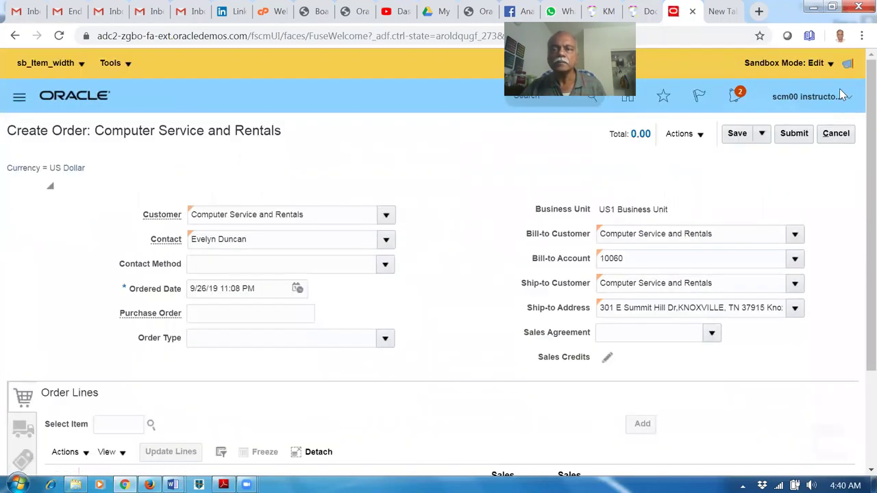
- Put item CM6530006 Protective Foam on the order line, then reopen Edit Pages from the user menu
click(111, 425)
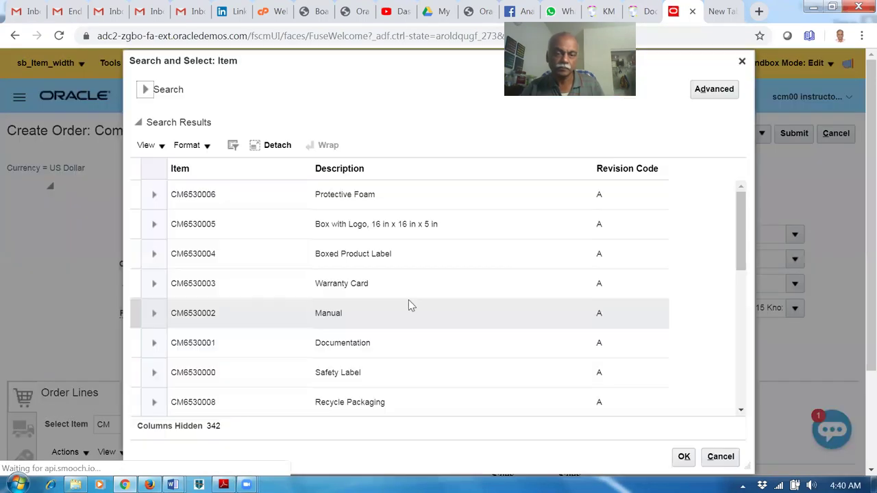
click(246, 193)
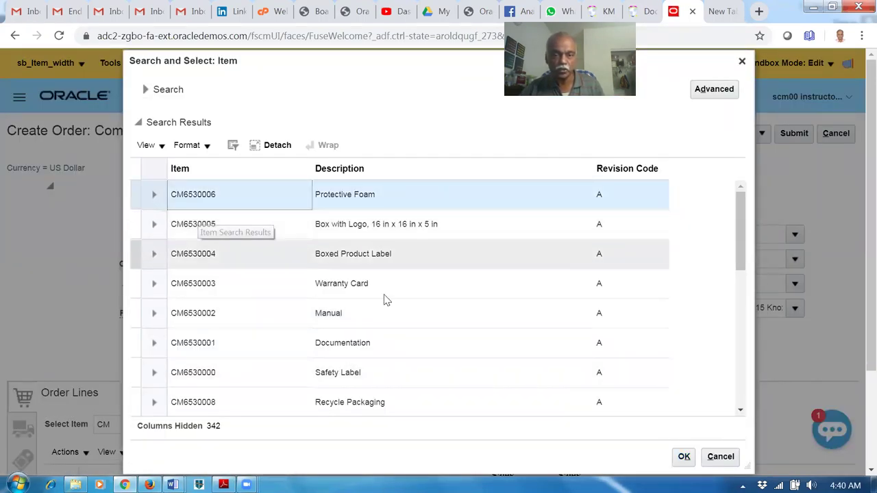
click(682, 459)
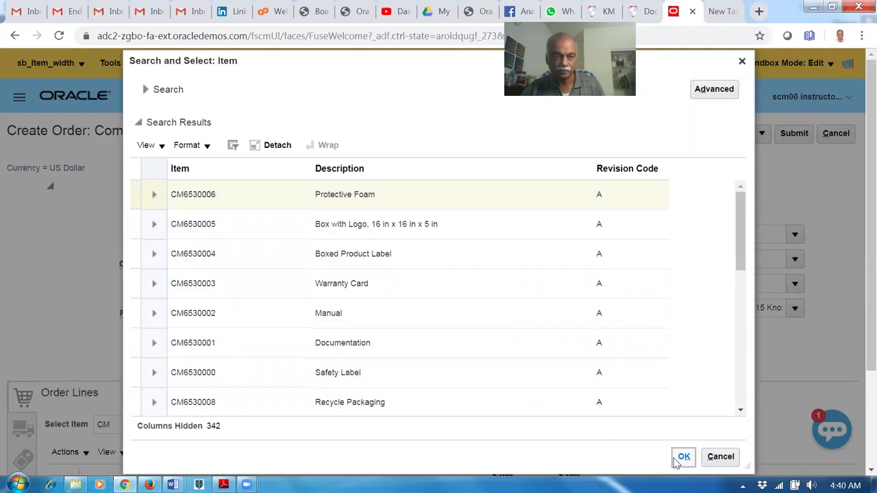
click(675, 462)
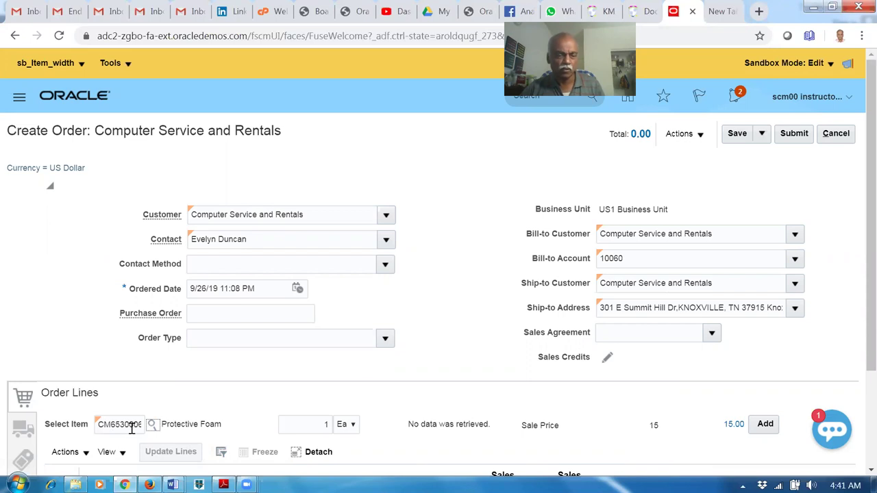
click(816, 97)
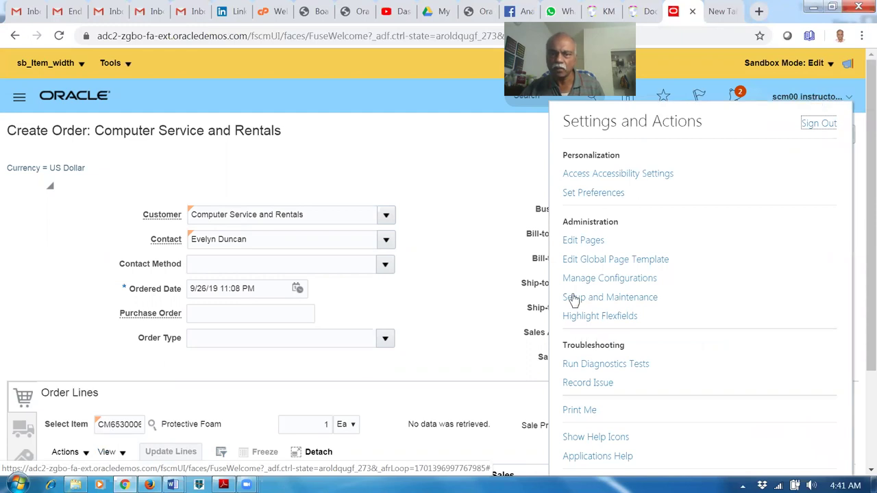
click(588, 243)
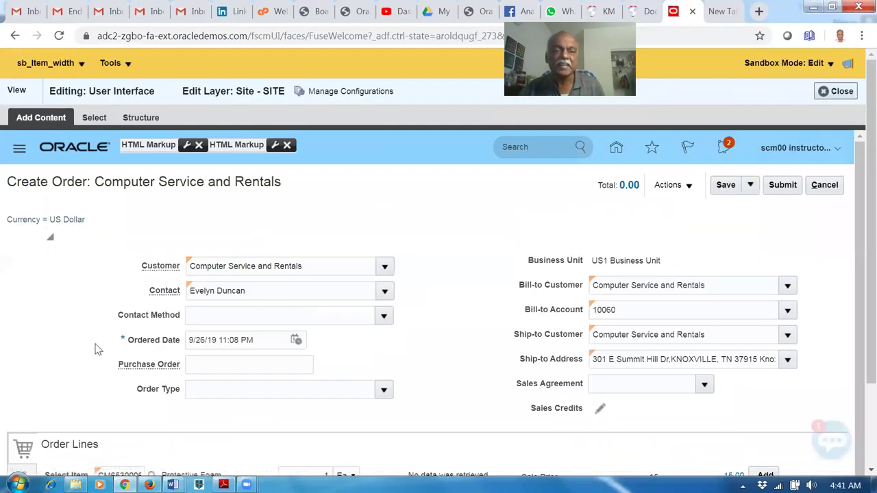
- In structure view, select the shared Select Item component for editing and enlarge the component tree
scroll(94, 350, down, 1)
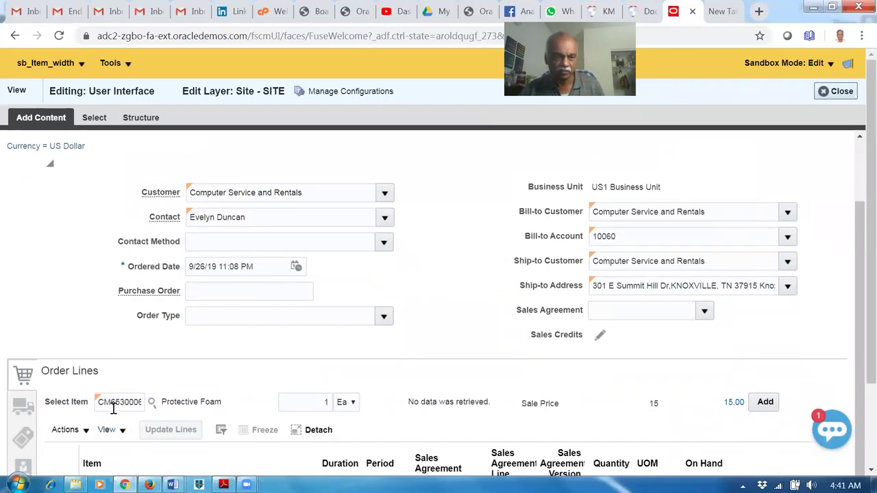
click(140, 118)
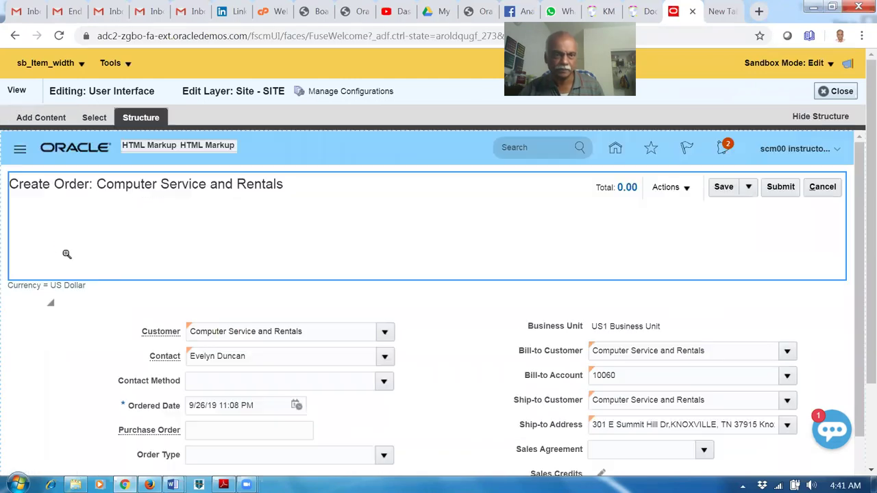
scroll(130, 356, down, 2)
click(126, 361)
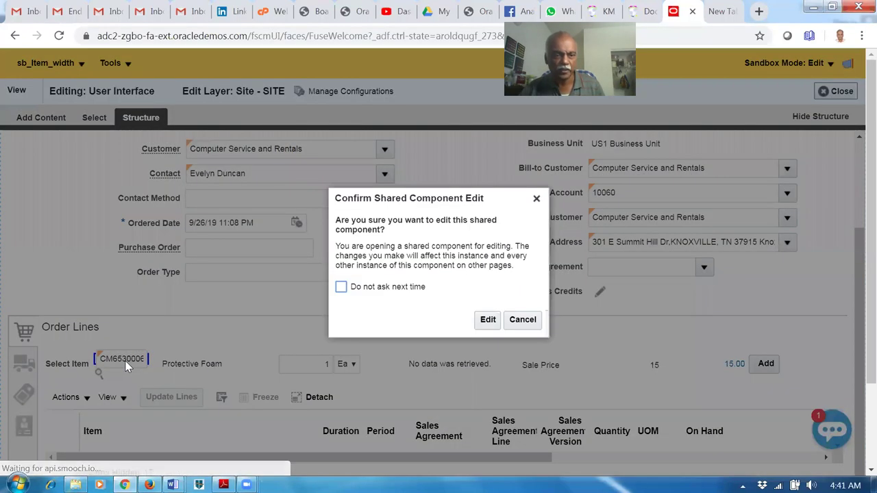
click(487, 320)
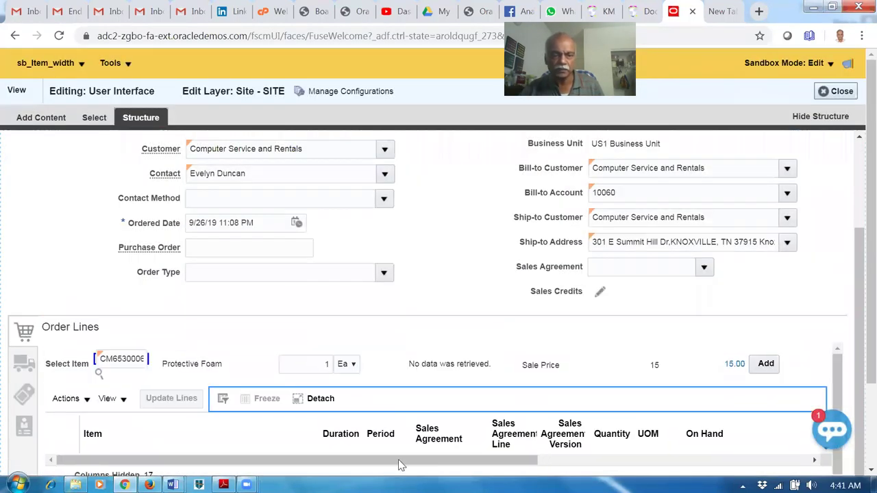
scroll(858, 385, down, 1)
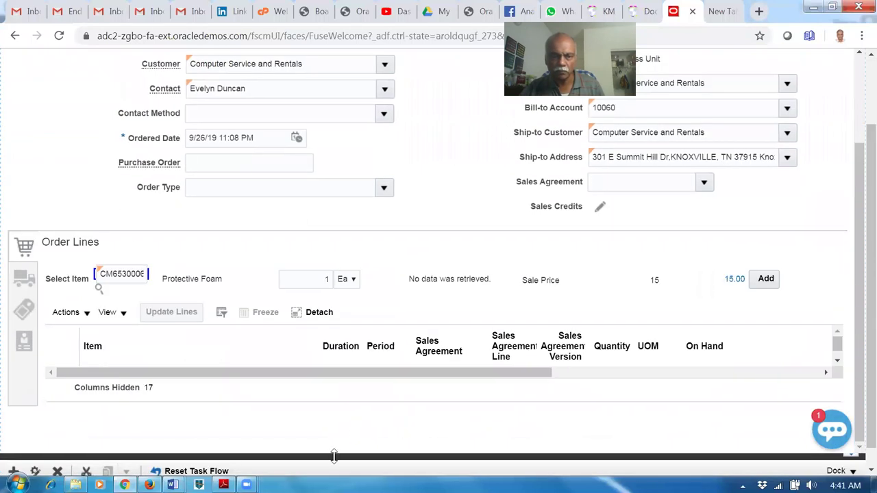
drag(332, 454, 414, 244)
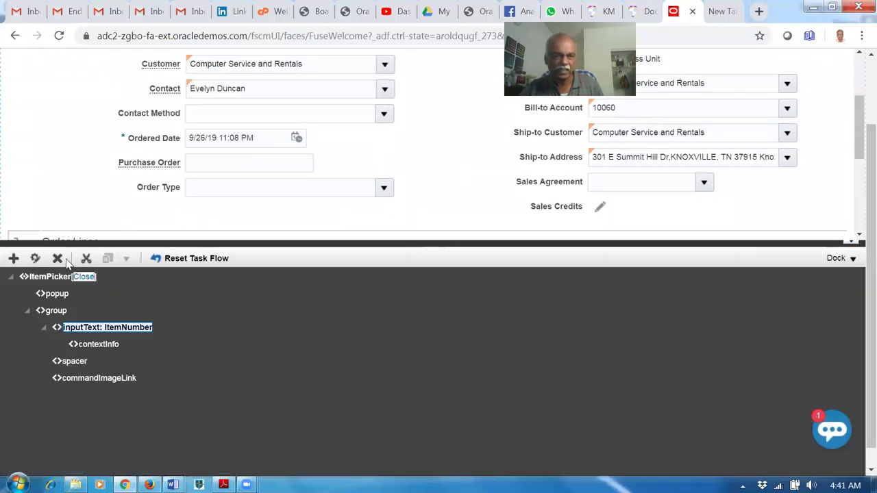
- Change the inputText: ItemNumber Content Style width from 75px to 85
click(35, 259)
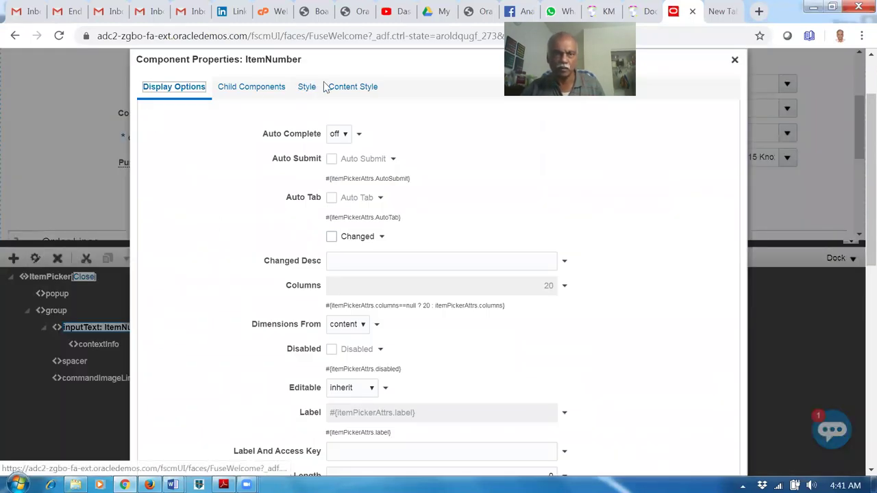
click(333, 88)
double_click(266, 199)
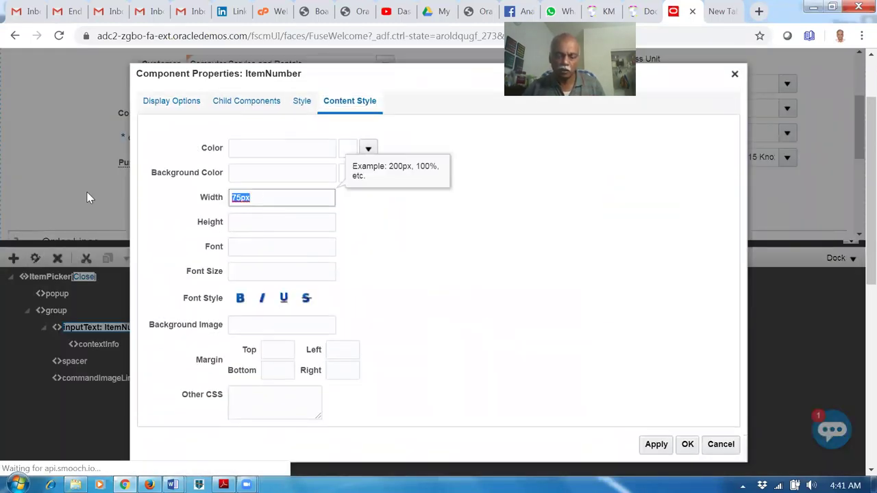
text(85)
key(Tab)
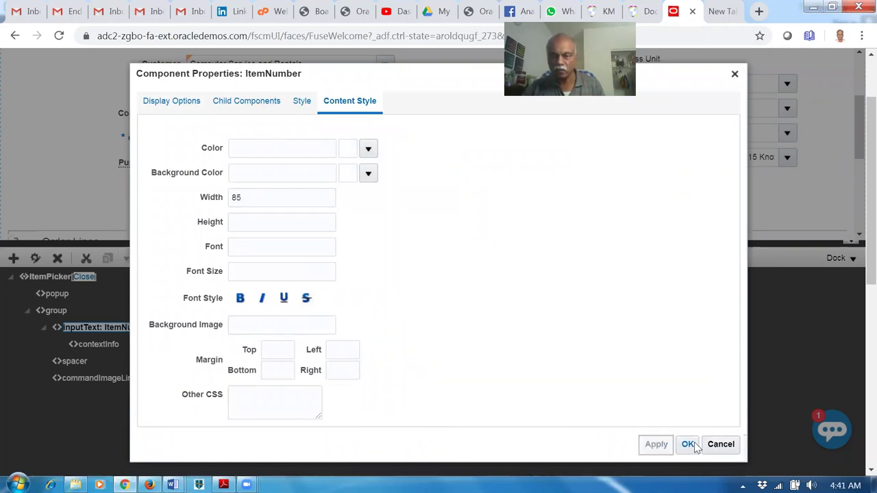
click(687, 444)
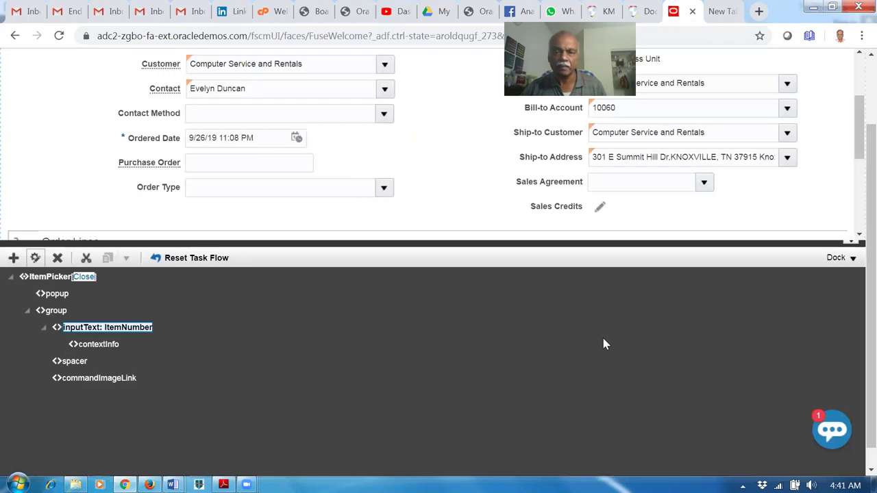
- Expand the page area and close Page Composer, so CM6530006 appears in full in Select Item
drag(384, 244, 381, 415)
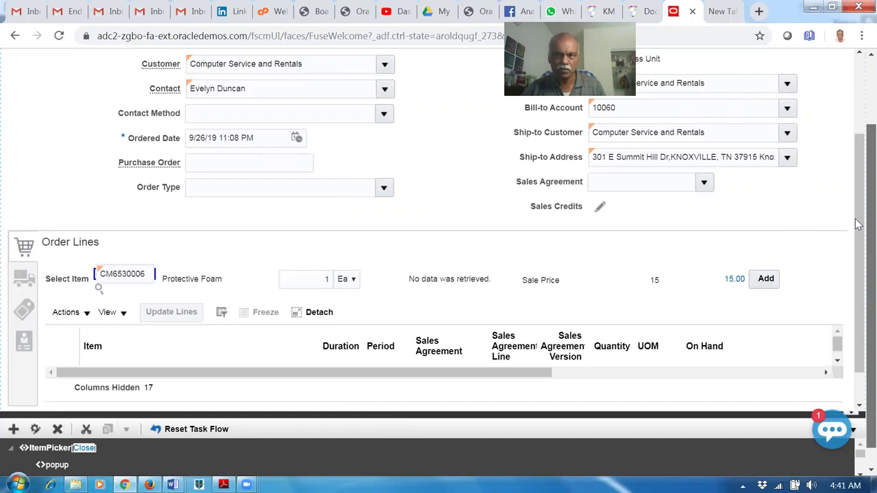
scroll(858, 222, up, 2)
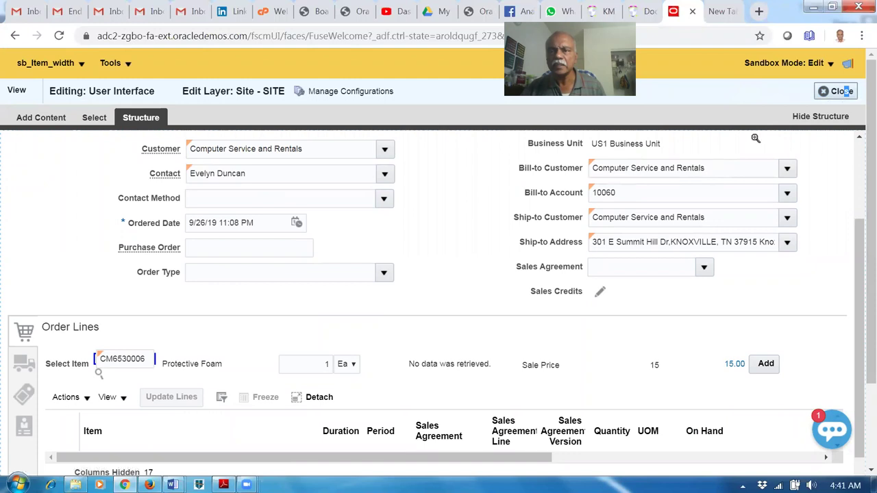
click(837, 91)
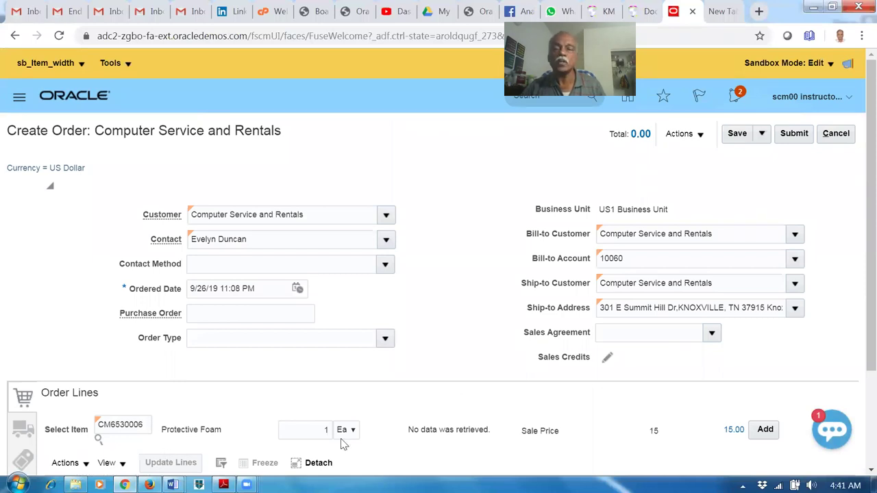
- Cancel the unsaved order without saving, then publish the sb_Item_width sandbox
click(836, 142)
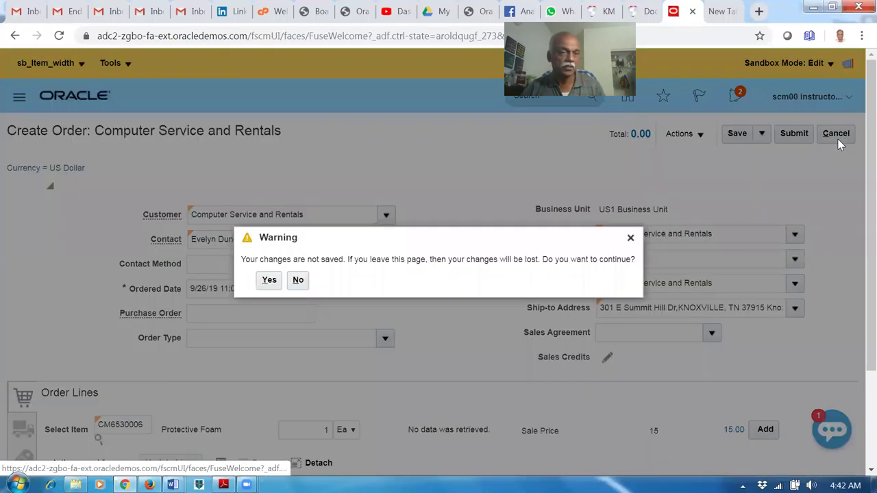
click(270, 283)
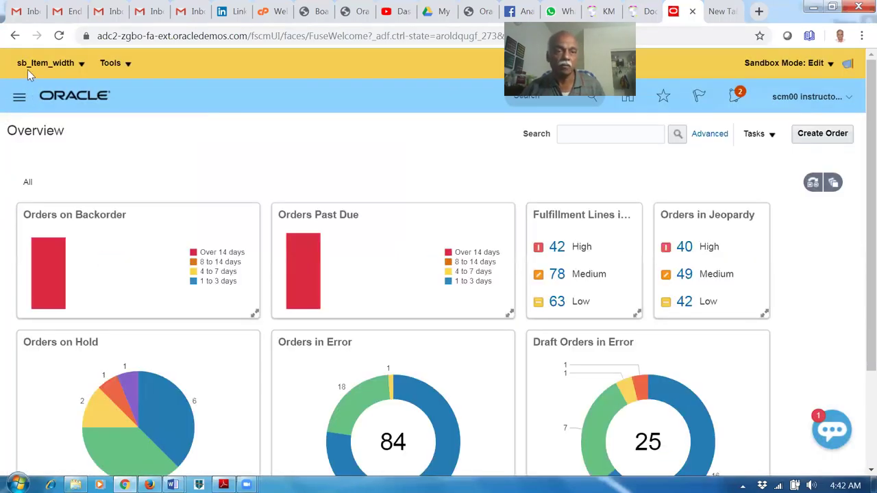
click(33, 66)
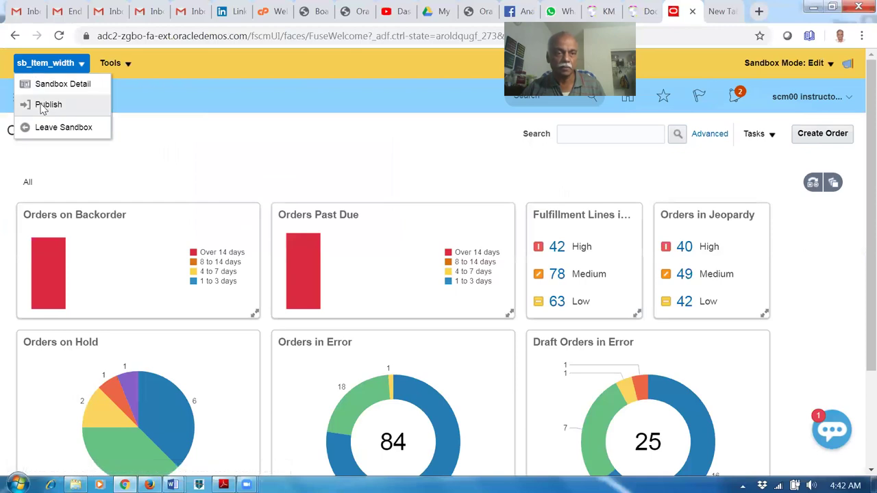
click(47, 105)
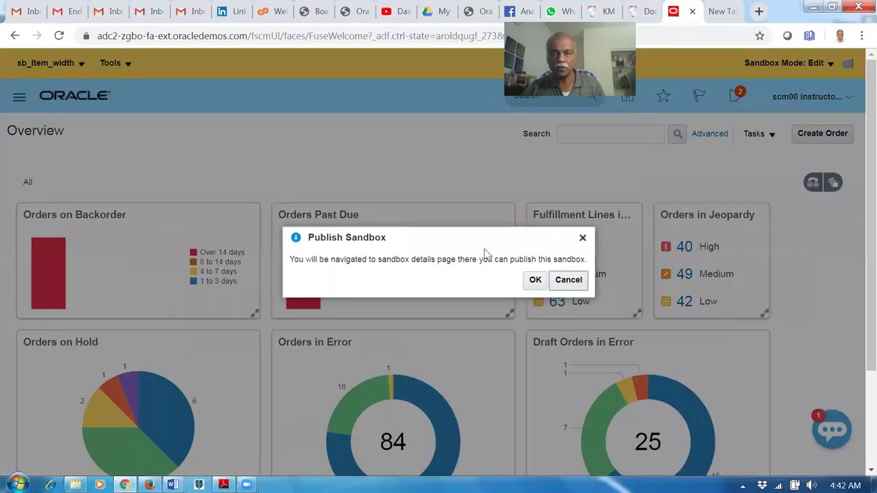
click(534, 281)
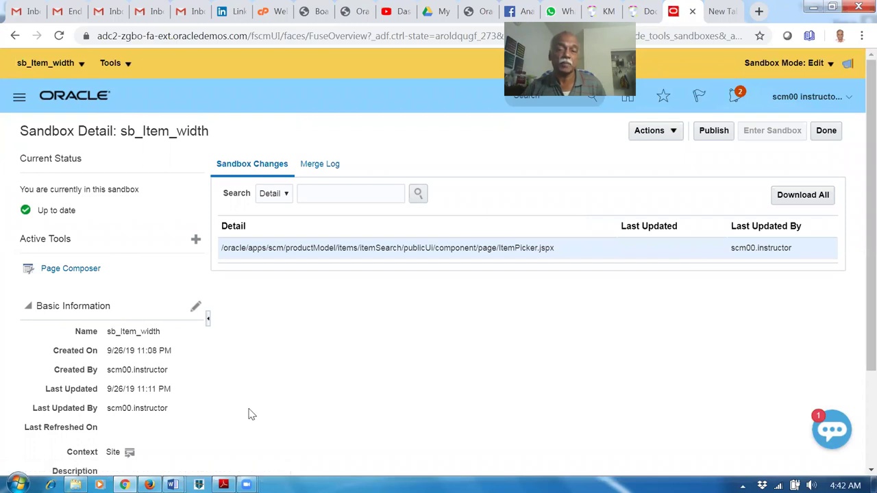
click(712, 131)
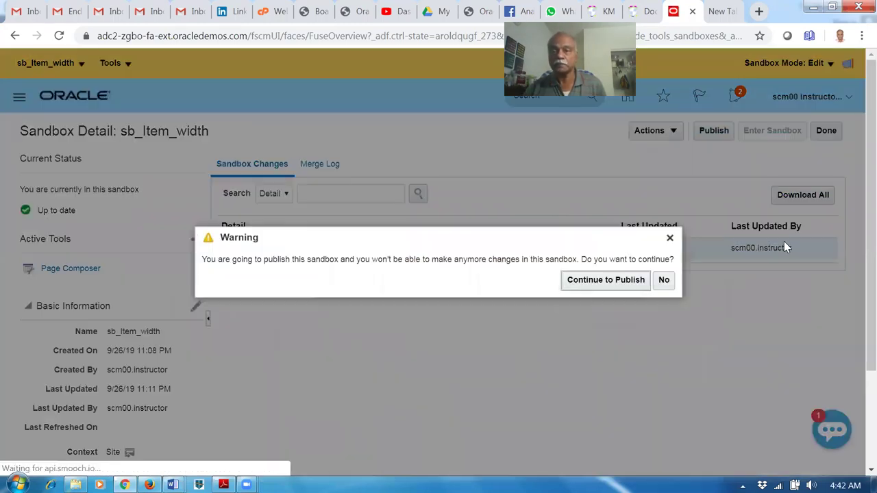
click(601, 283)
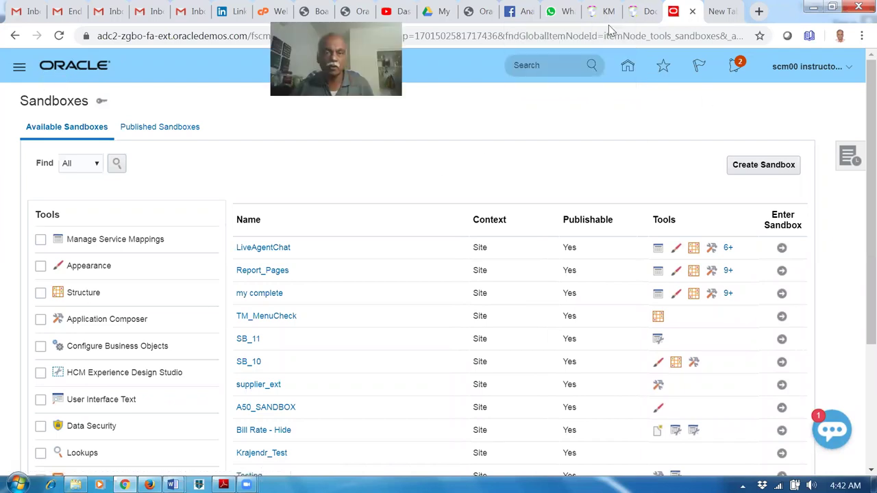
- From Home, create a new order with US1 Business Unit and customer Computer Service and Rentals
click(629, 67)
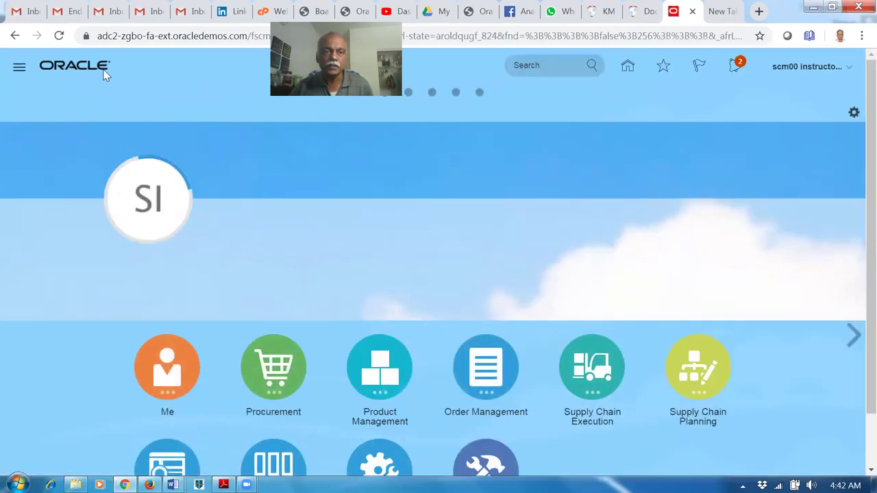
click(495, 380)
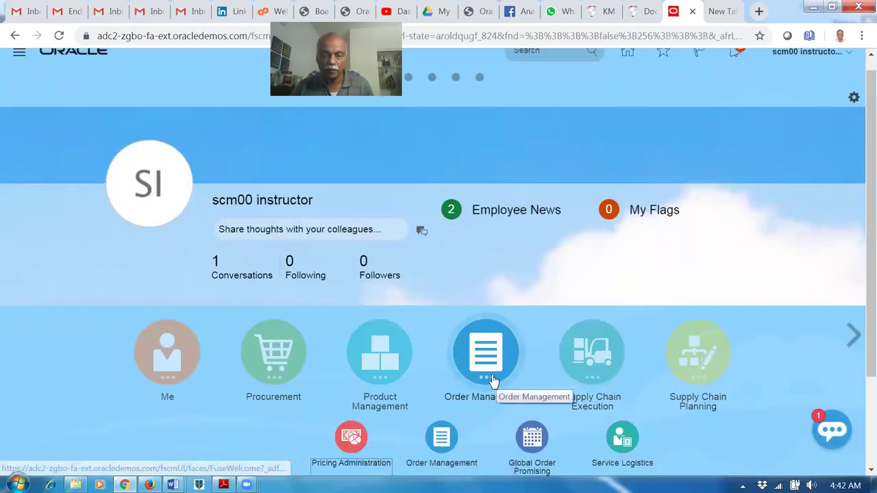
click(441, 442)
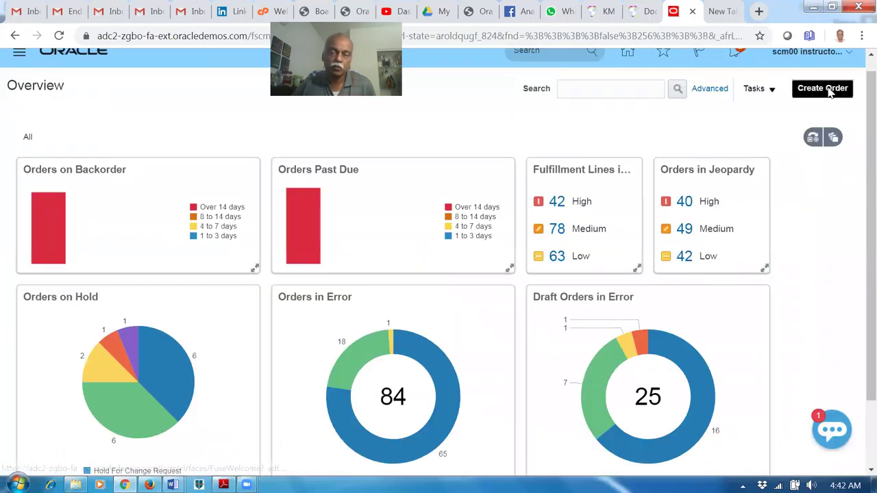
click(826, 89)
click(710, 170)
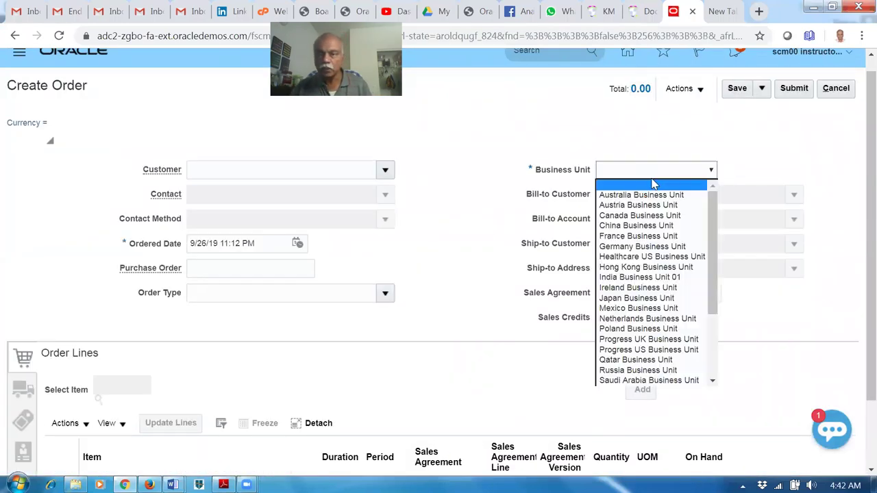
drag(713, 247, 718, 346)
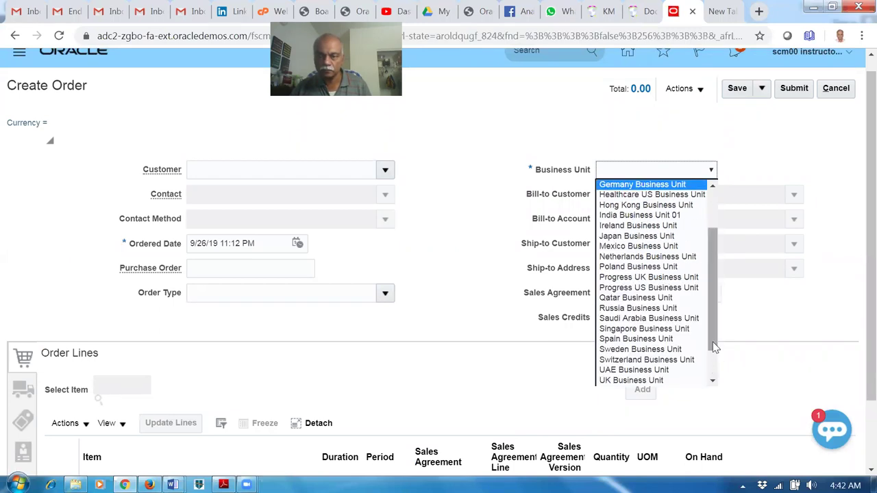
scroll(714, 370, down, 1)
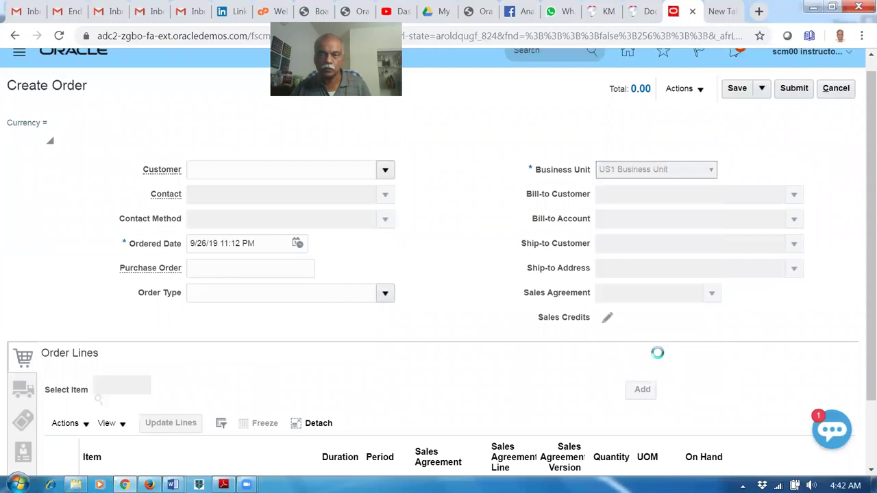
click(218, 163)
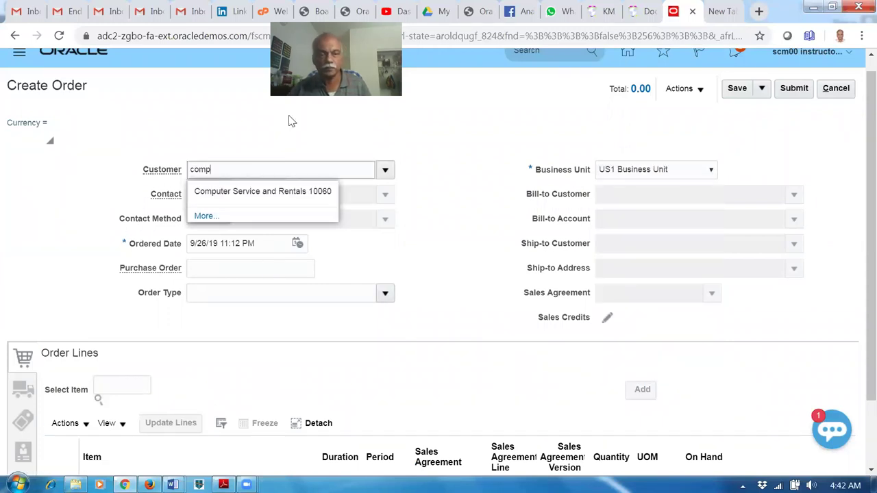
click(262, 191)
- Search CM in Select Item and pick CM6530006 Protective Foam for the order line
click(135, 388)
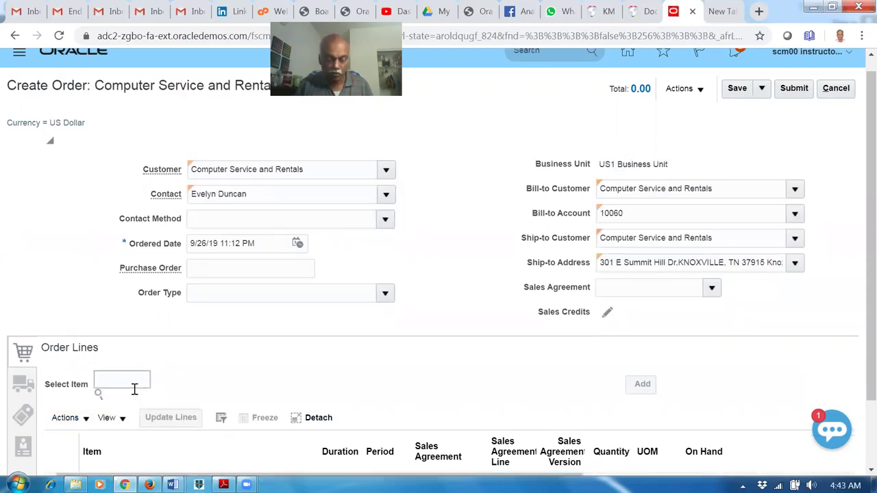
key(Tab)
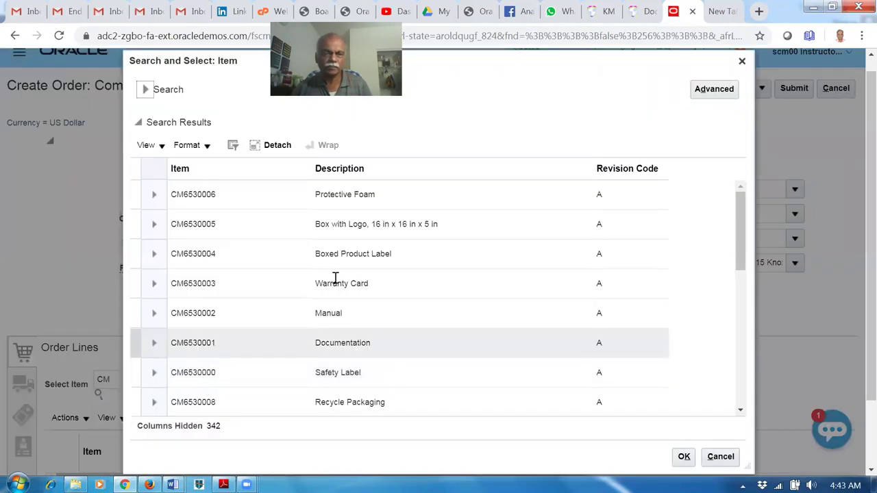
click(209, 184)
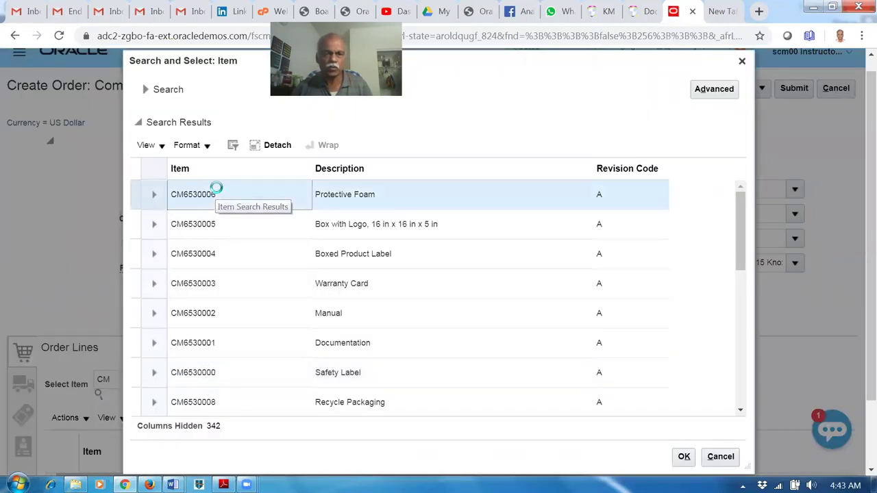
click(684, 457)
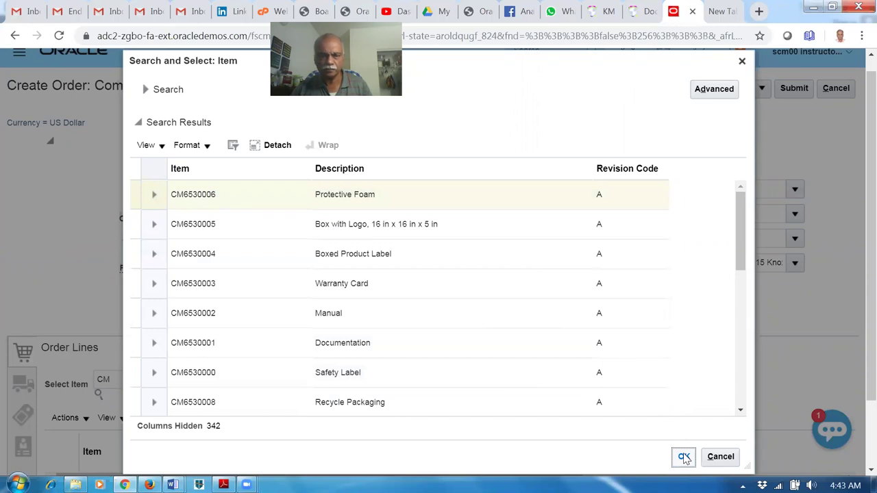